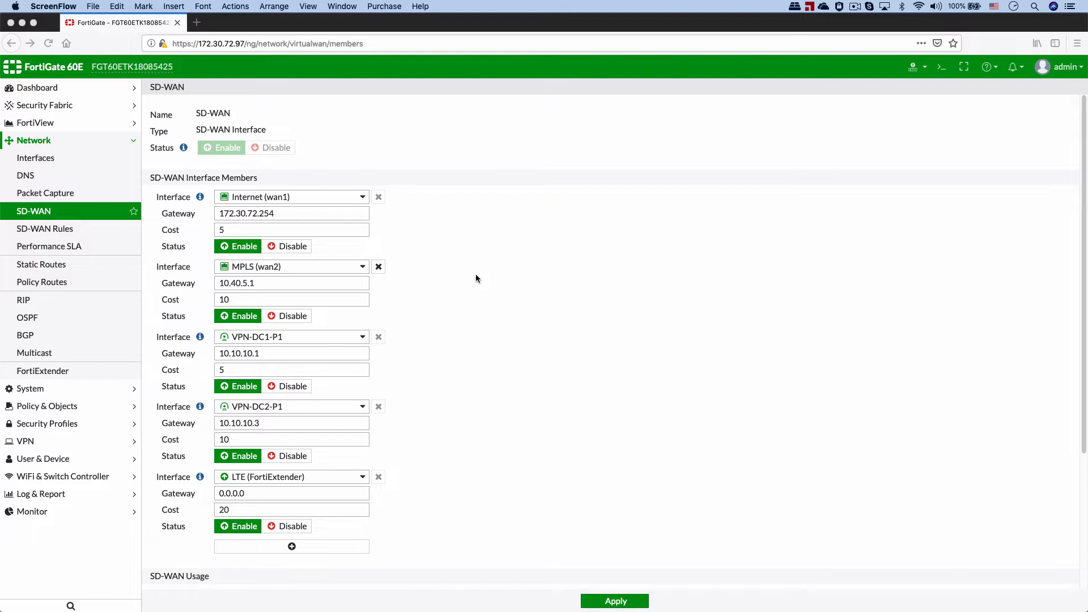
Open the SaaS_SLA performance SLA for editing and replace its target thresholds with the recommended General-Cloud values
left_click(184, 216)
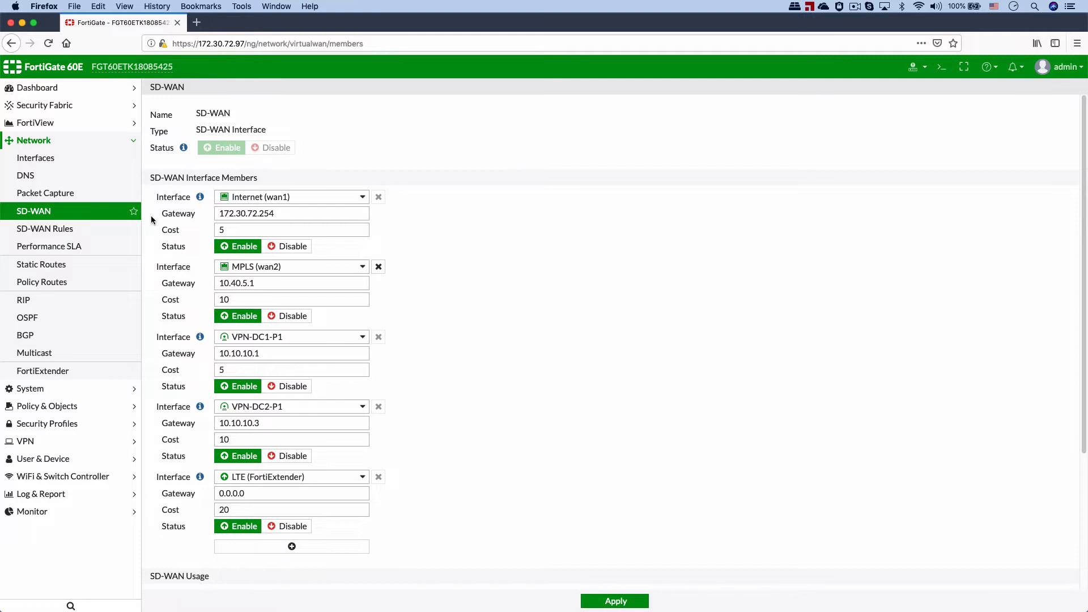
left_click(102, 244)
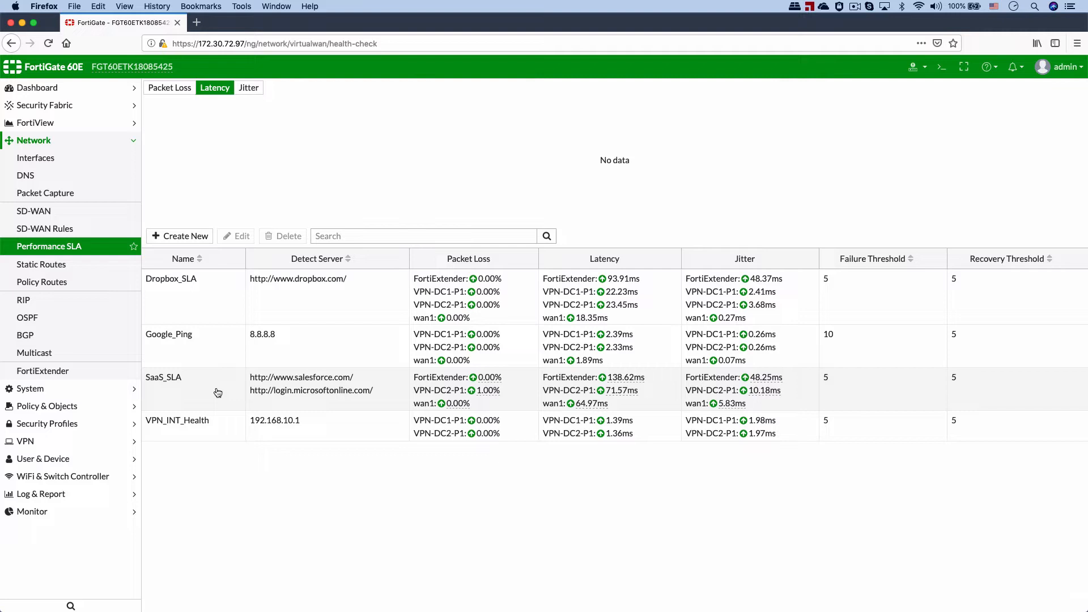
double_click(218, 392)
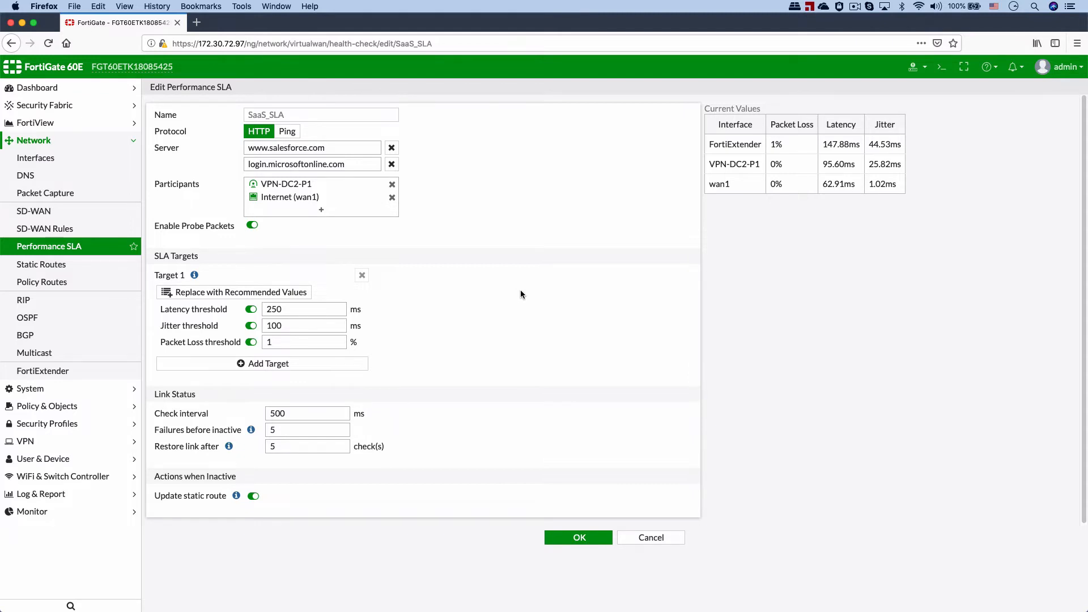
left_click(298, 291)
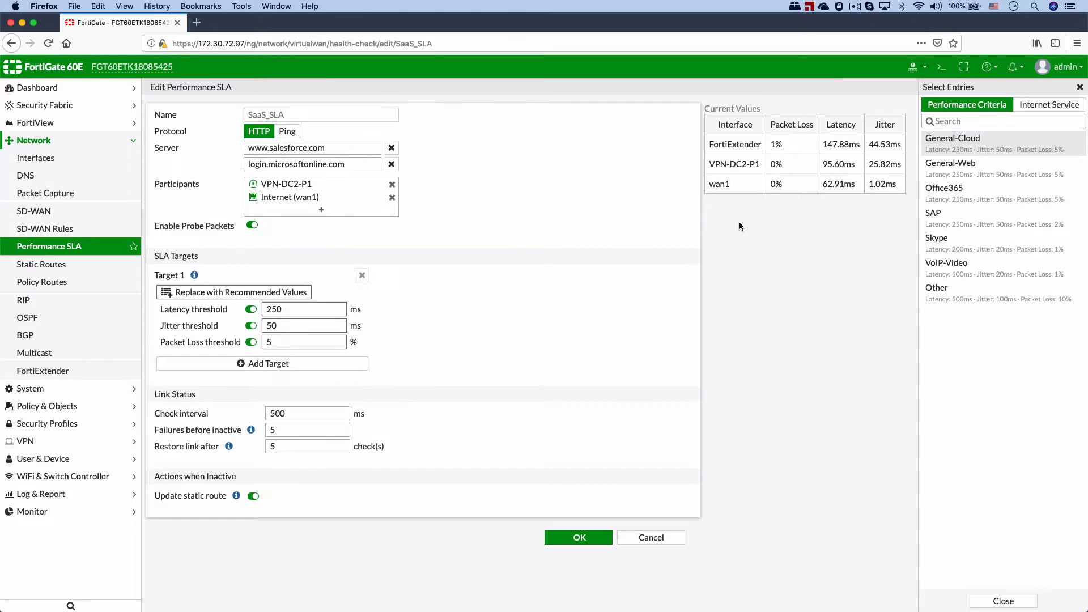
mouse_move(971, 149)
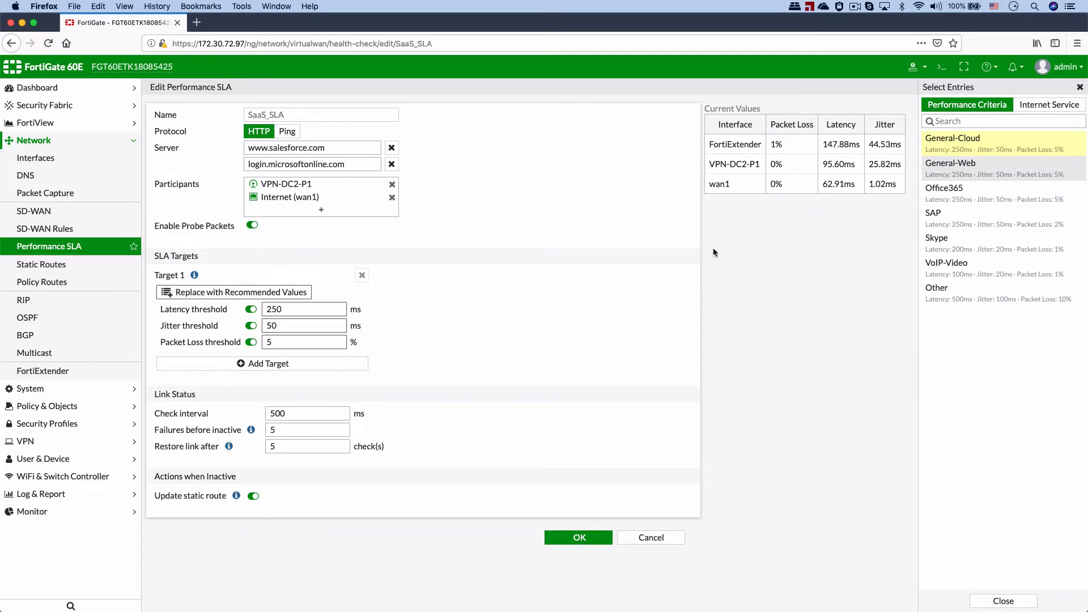
left_click(1003, 601)
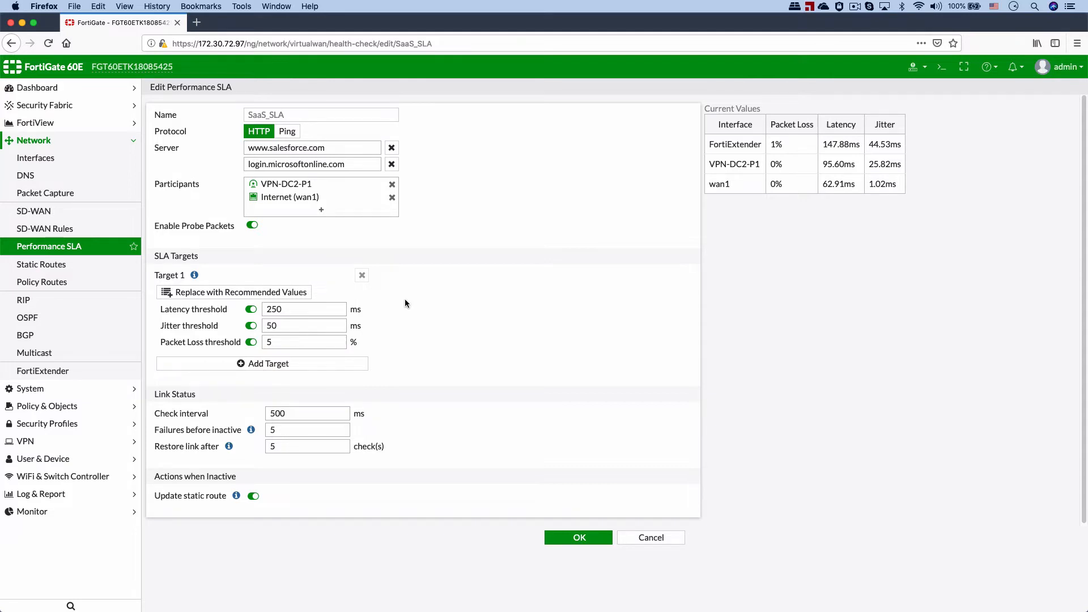
Replace the SLA target thresholds with the recommended values for the Microsoft.Office365 internet service
left_click(259, 293)
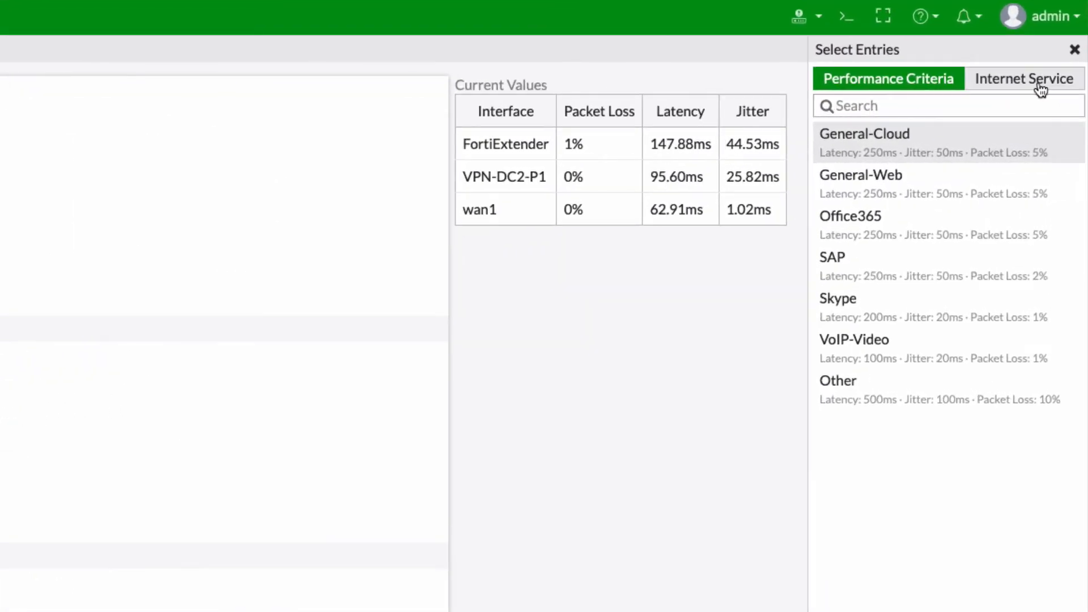
left_click(1040, 88)
type("o")
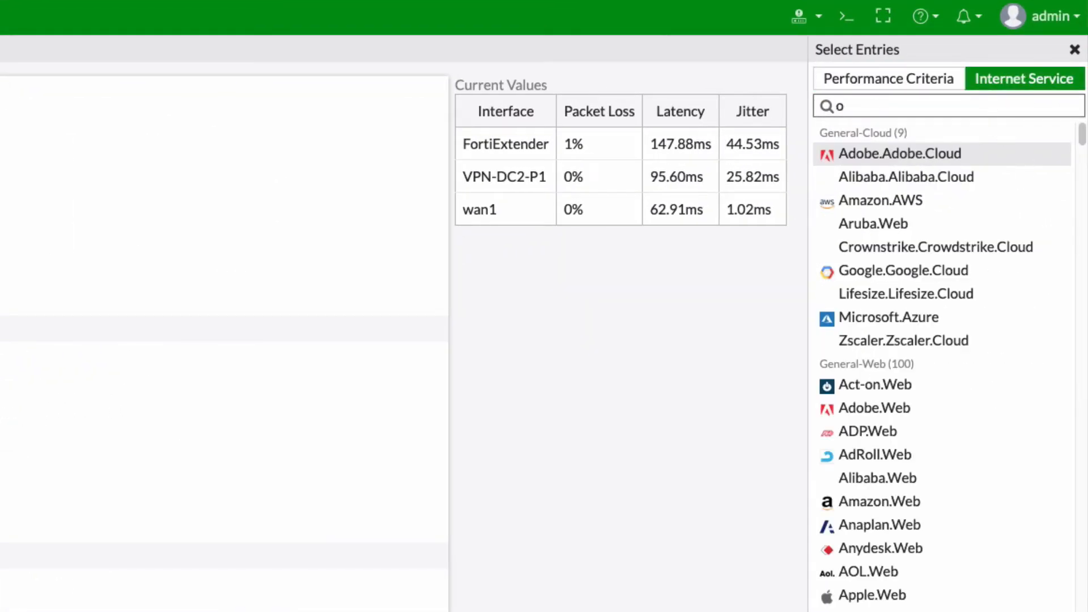
type("ffice")
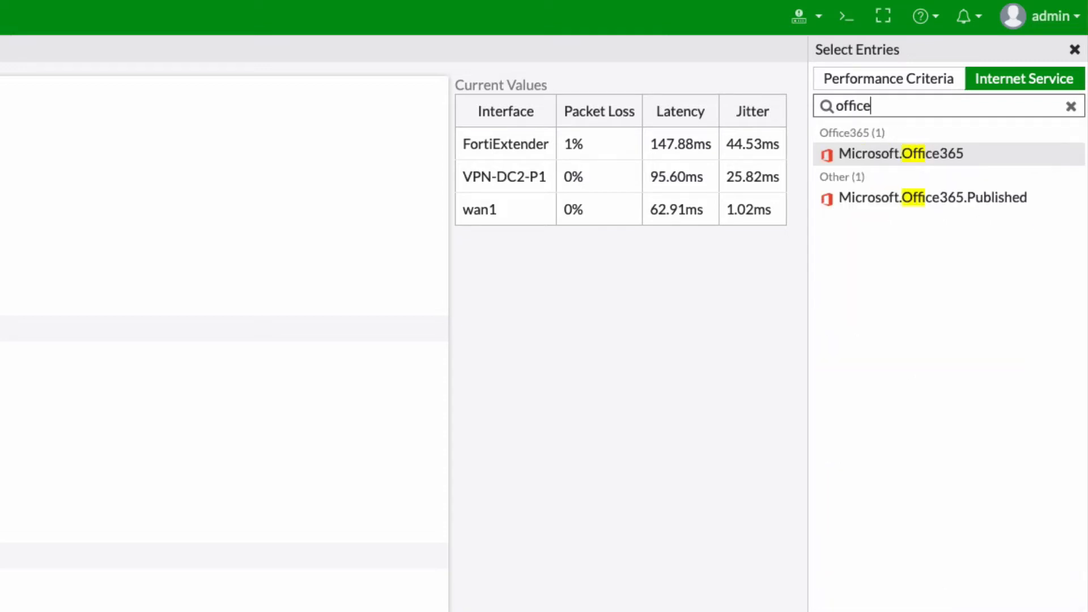
left_click(951, 157)
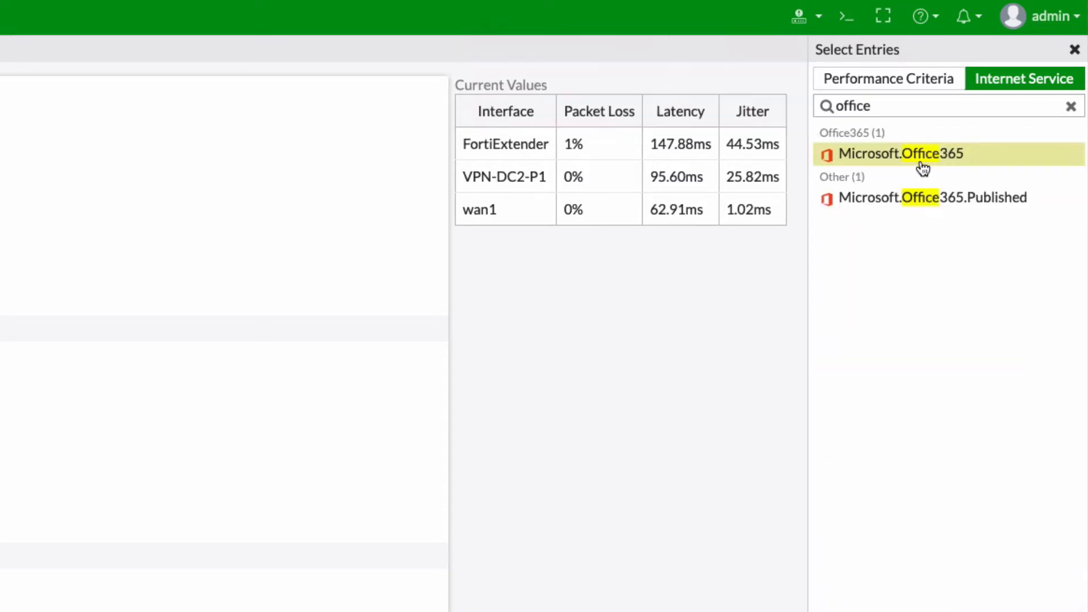
mouse_move(929, 160)
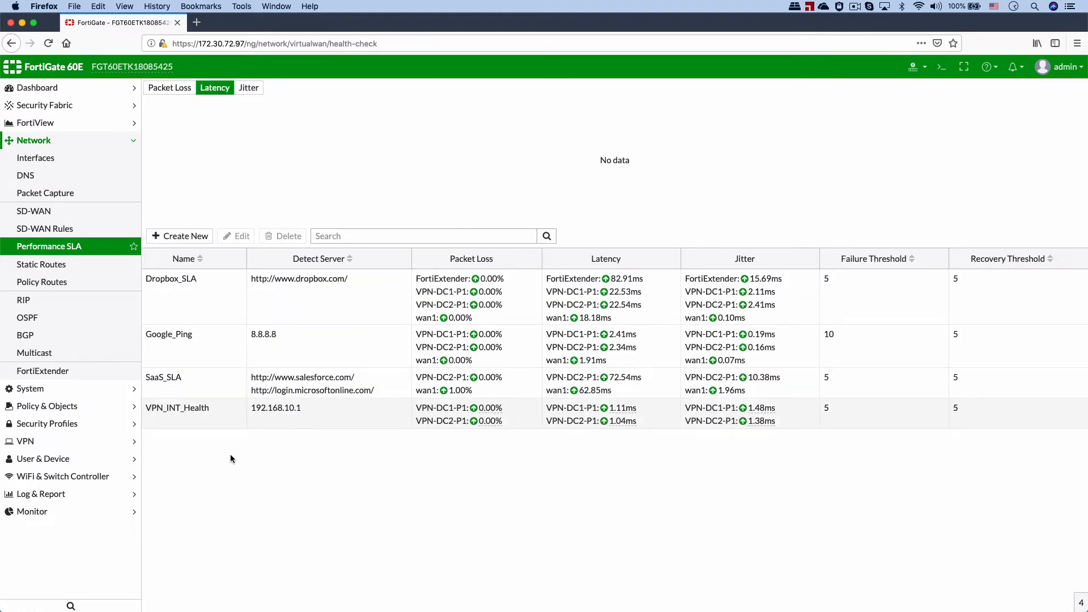
Display the latency and packet loss graphs for the SaaS_SLA entry
left_click(228, 388)
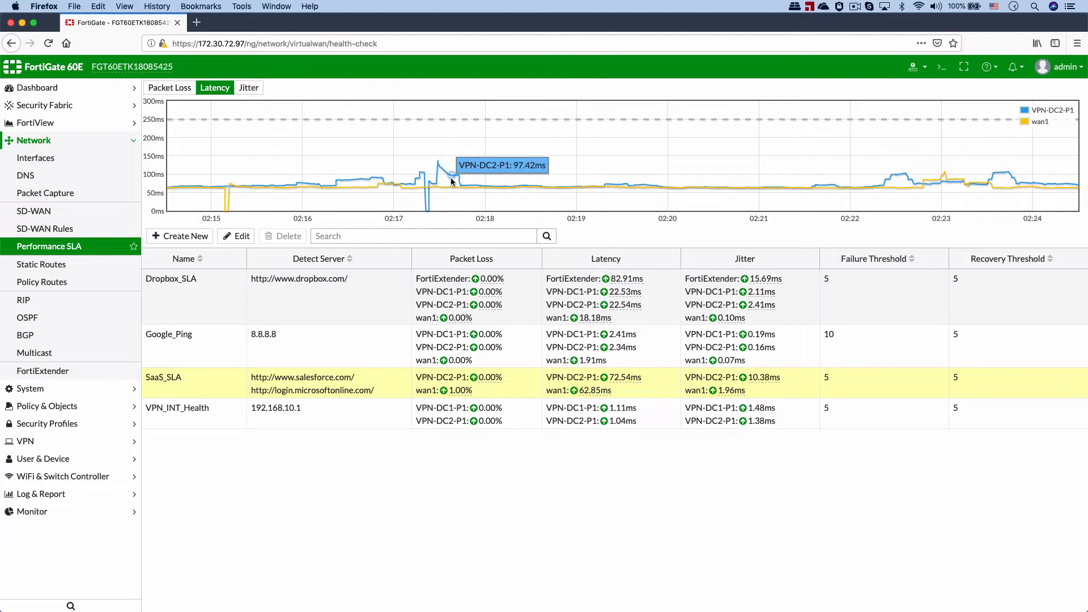
left_click(182, 89)
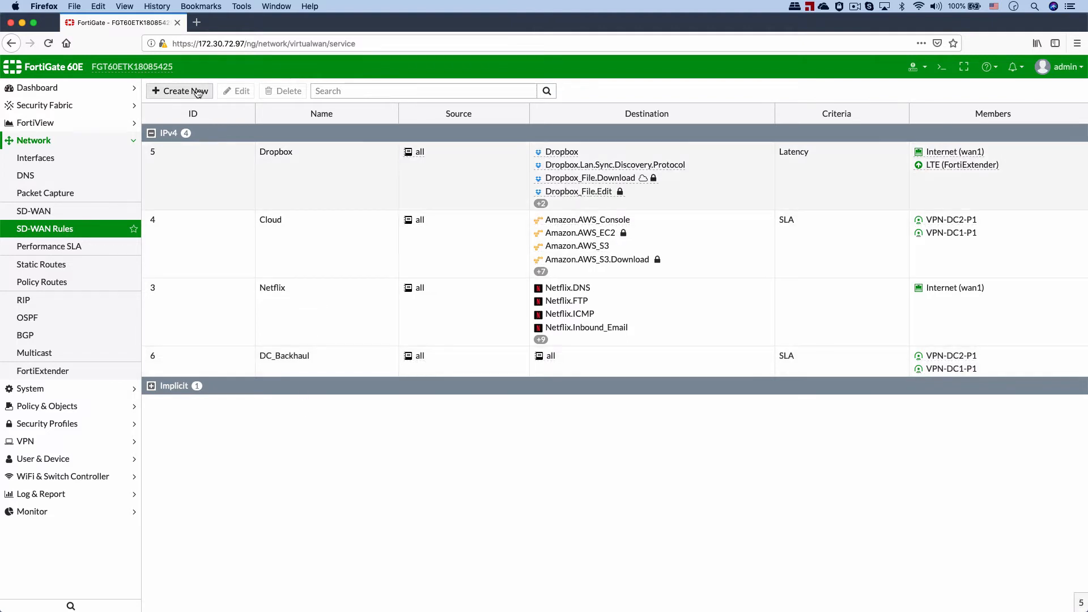
Create an SD-WAN rule named SaaS with the source address set to all
left_click(197, 92)
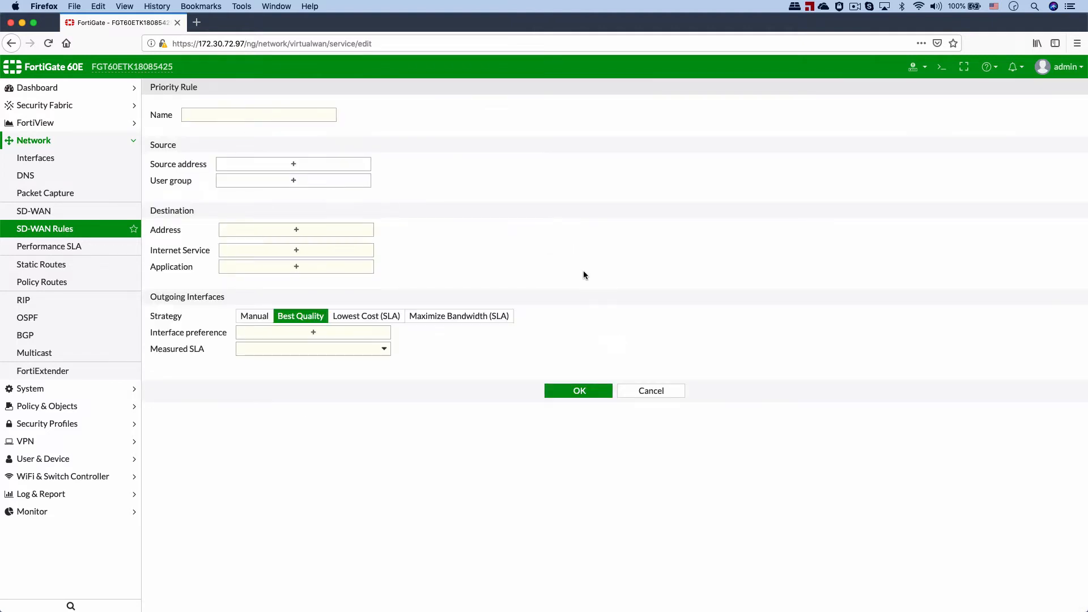
left_click(280, 114)
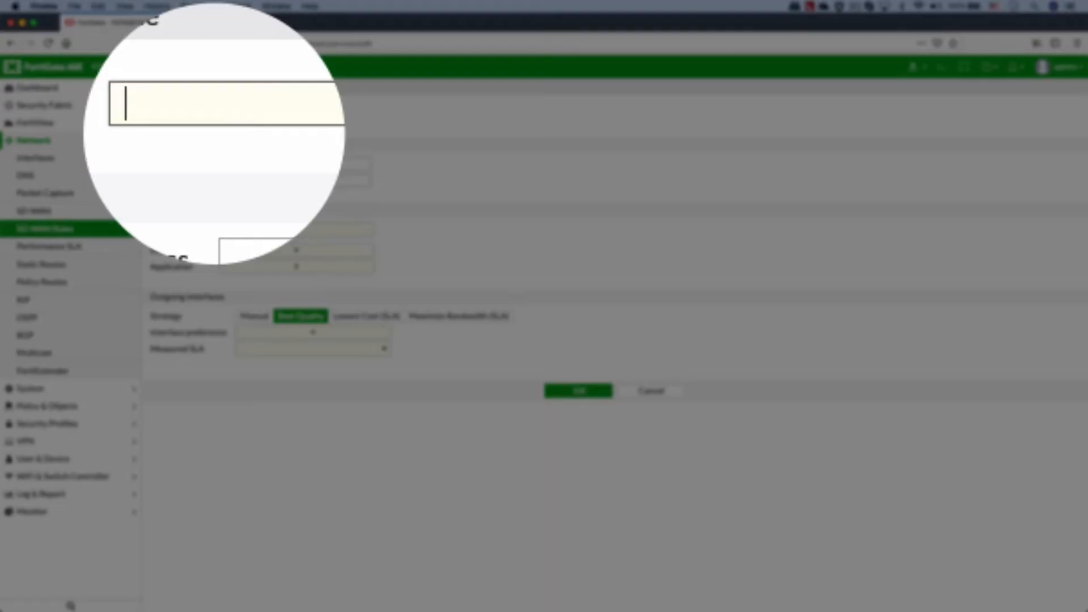
type("SaaS")
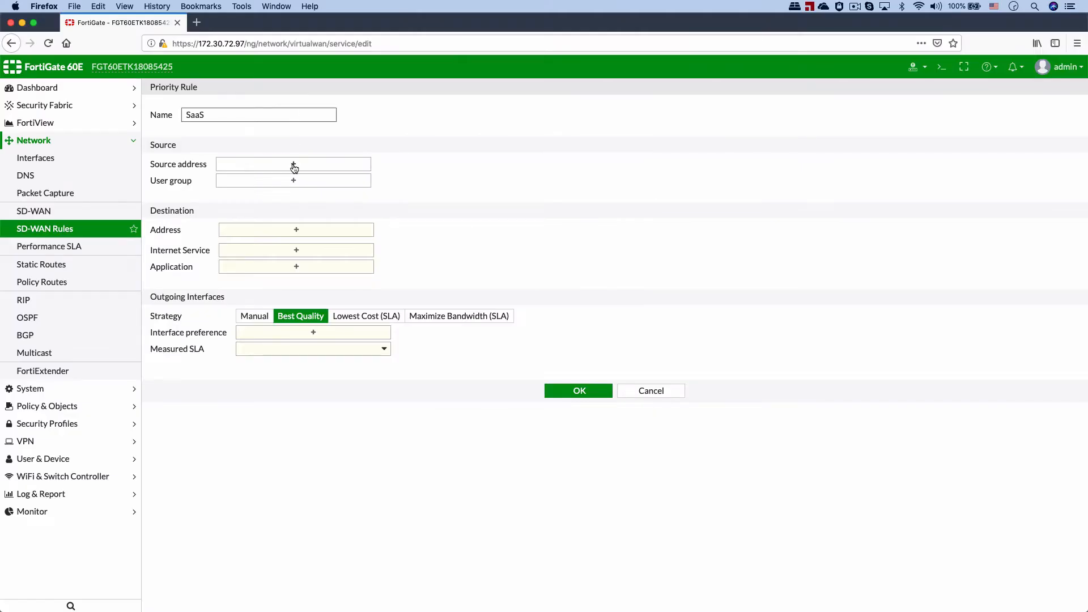
left_click(294, 164)
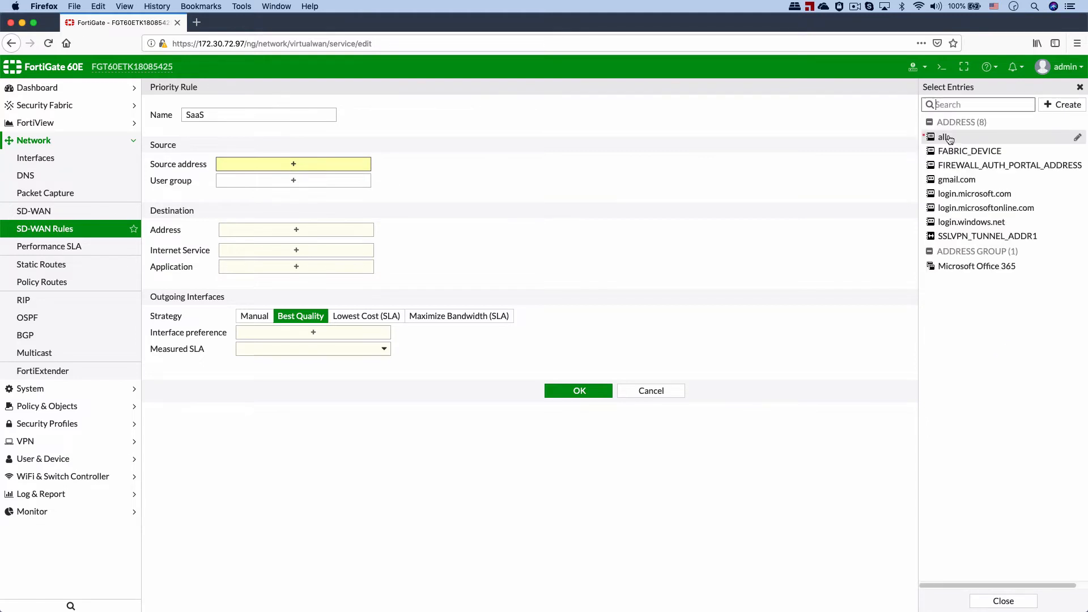
left_click(947, 137)
left_click(433, 188)
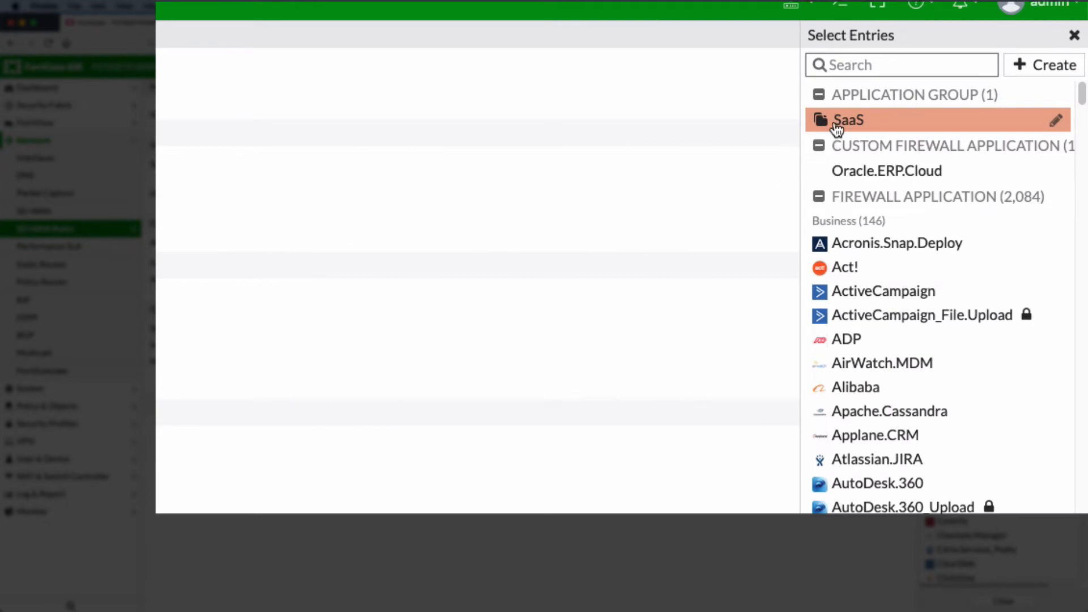
Add the SaaS application group as the rule's destination application
mouse_move(836, 127)
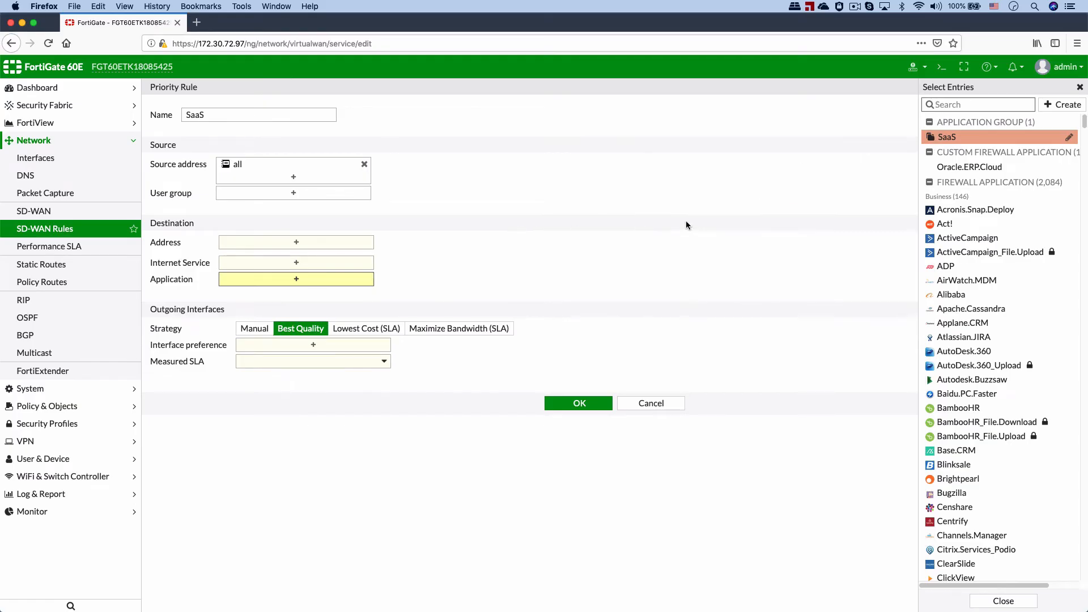
left_click(947, 137)
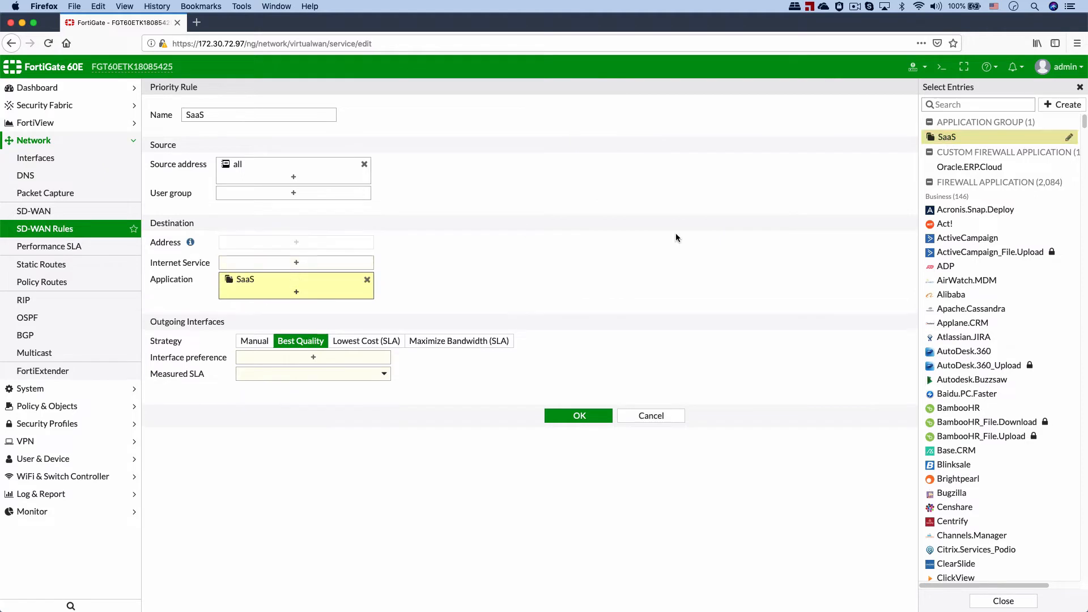
left_click(631, 255)
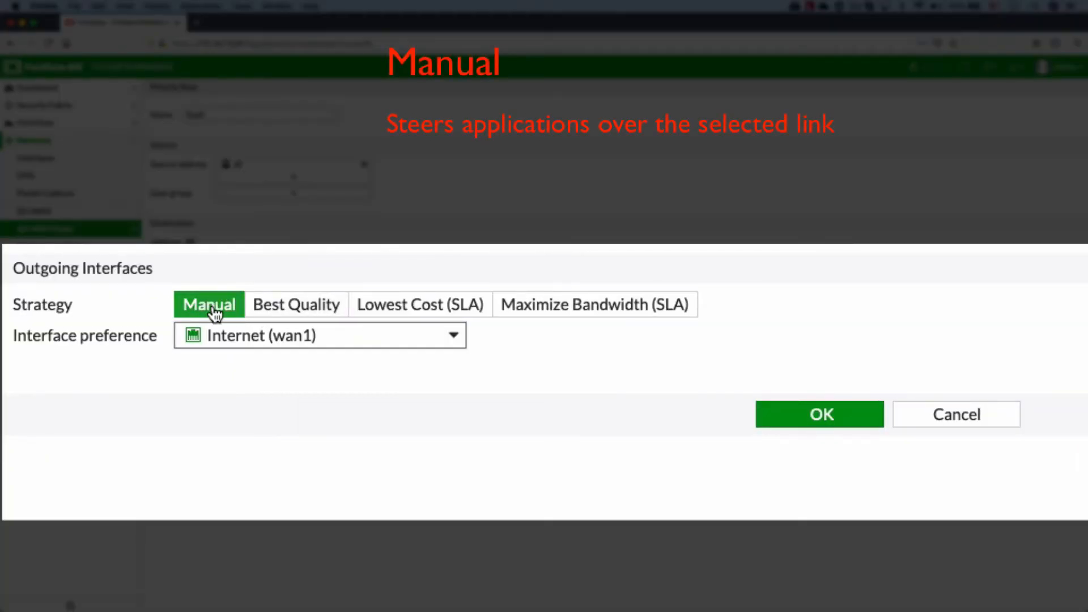
Try the Manual strategy with Internet (wan1) as the rule's interface preference
left_click(244, 343)
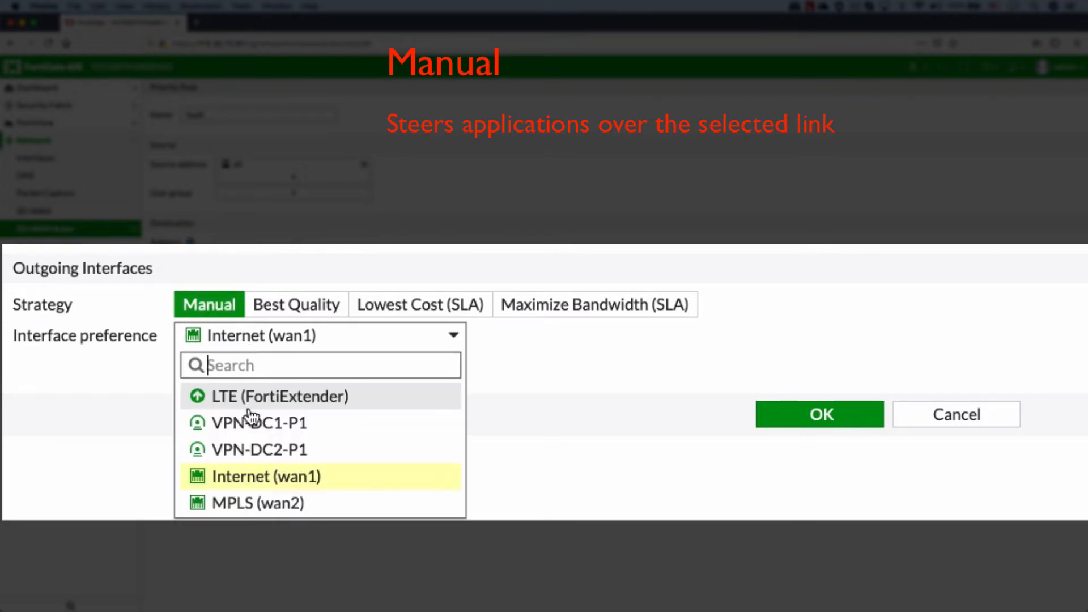
left_click(244, 476)
Use the Best Quality strategy with Internet (wan1) and MPLS (wan2), trying the Jitter, Packet Loss and custom-profile-1 quality criteria
left_click(282, 314)
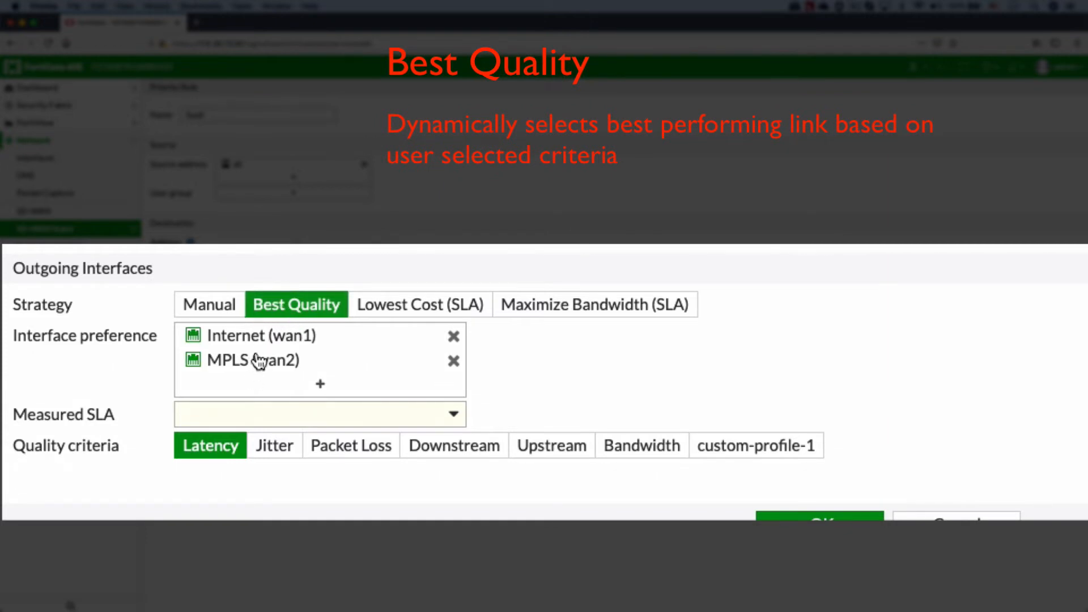
mouse_move(259, 361)
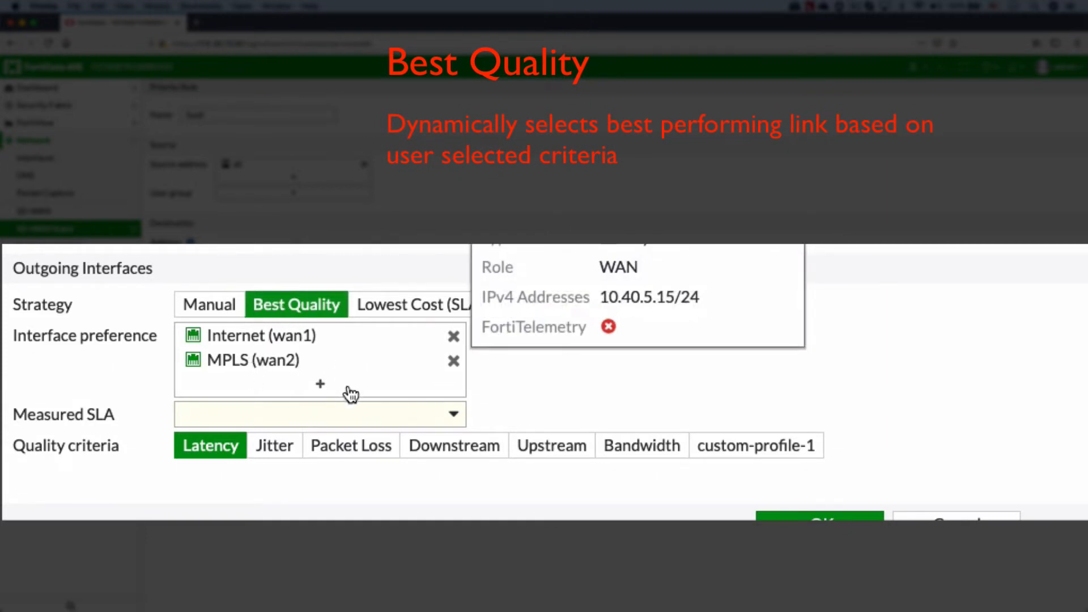
left_click(289, 451)
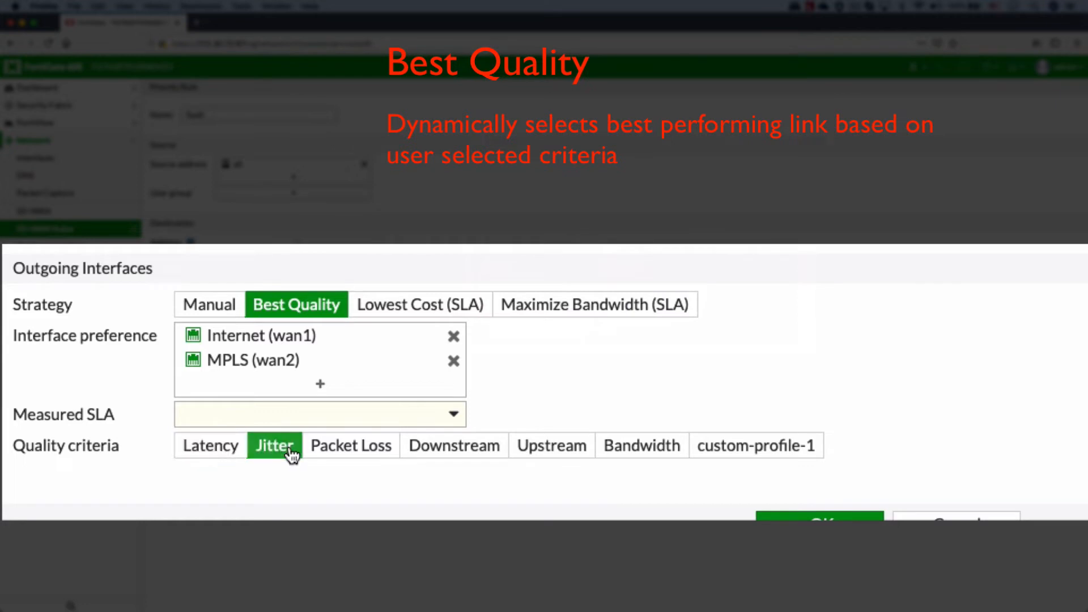
left_click(343, 451)
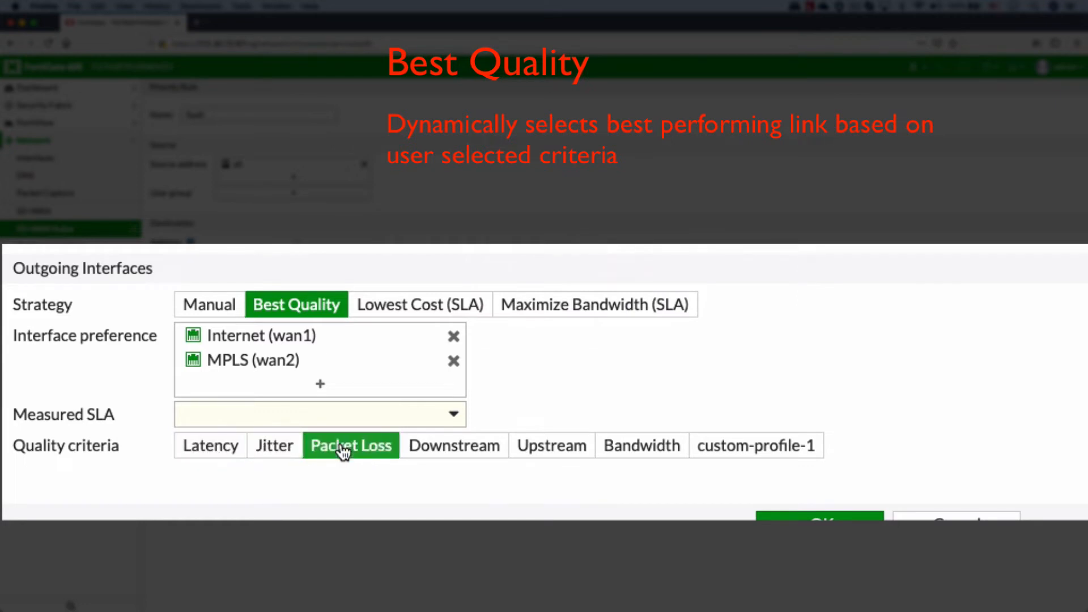
left_click(765, 452)
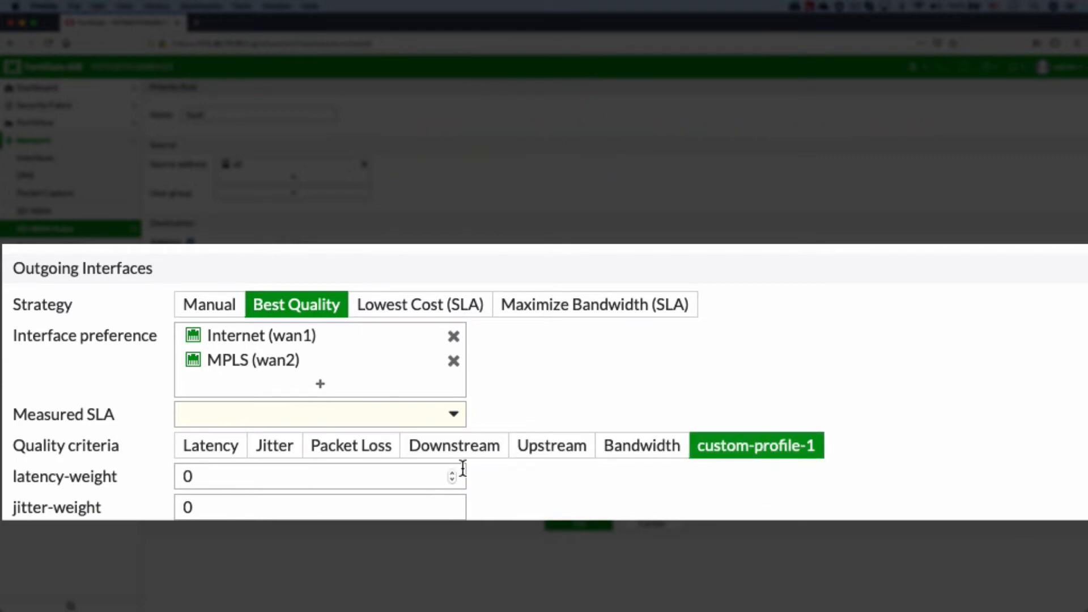
Try the Lowest Cost (SLA) and Maximize Bandwidth (SLA) strategies for the outgoing interfaces
left_click(453, 312)
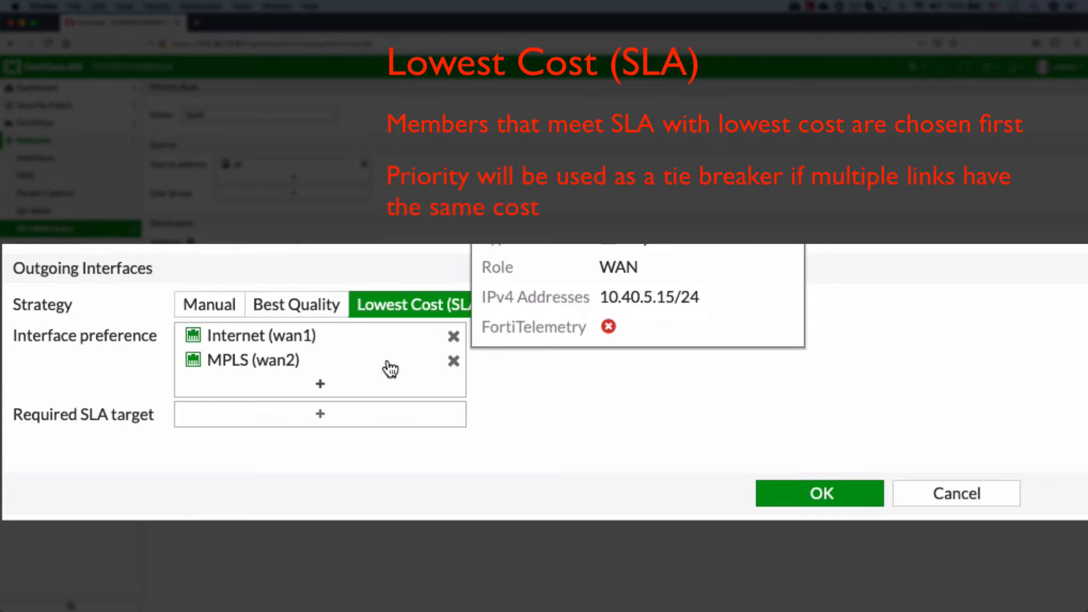
left_click(588, 308)
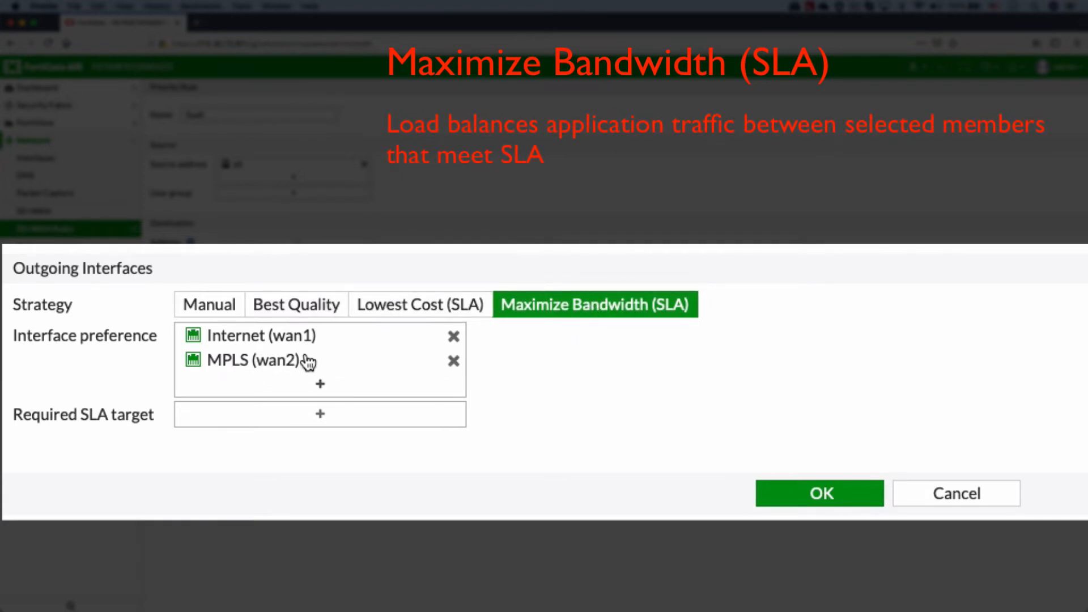
mouse_move(297, 358)
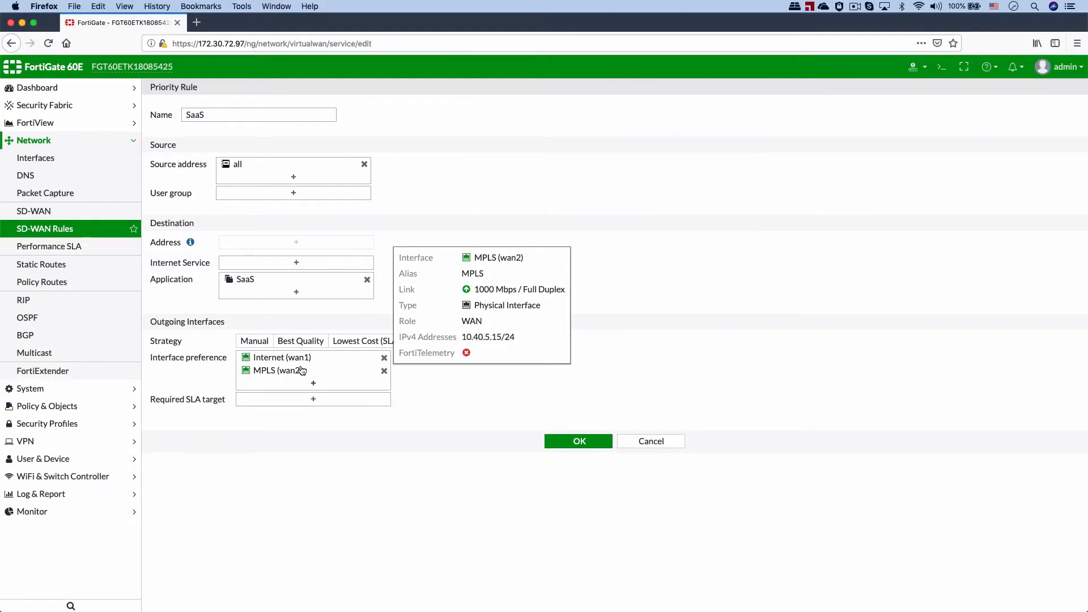
Set the rule's strategy to Lowest Cost (SLA) with SaaS_SLA#1 as the required SLA target, and save the rule
left_click(354, 343)
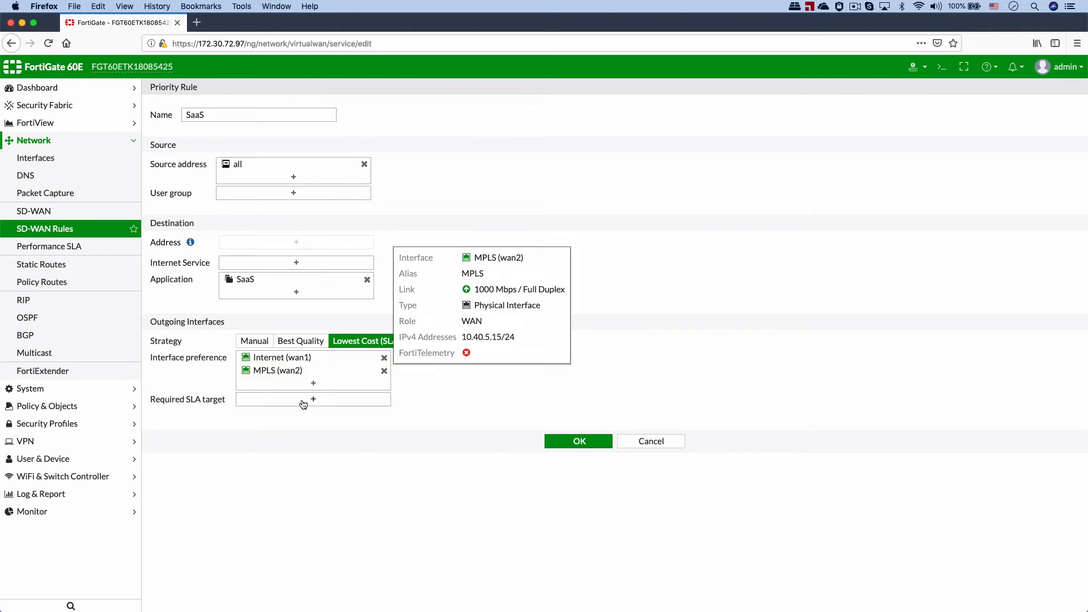
left_click(303, 403)
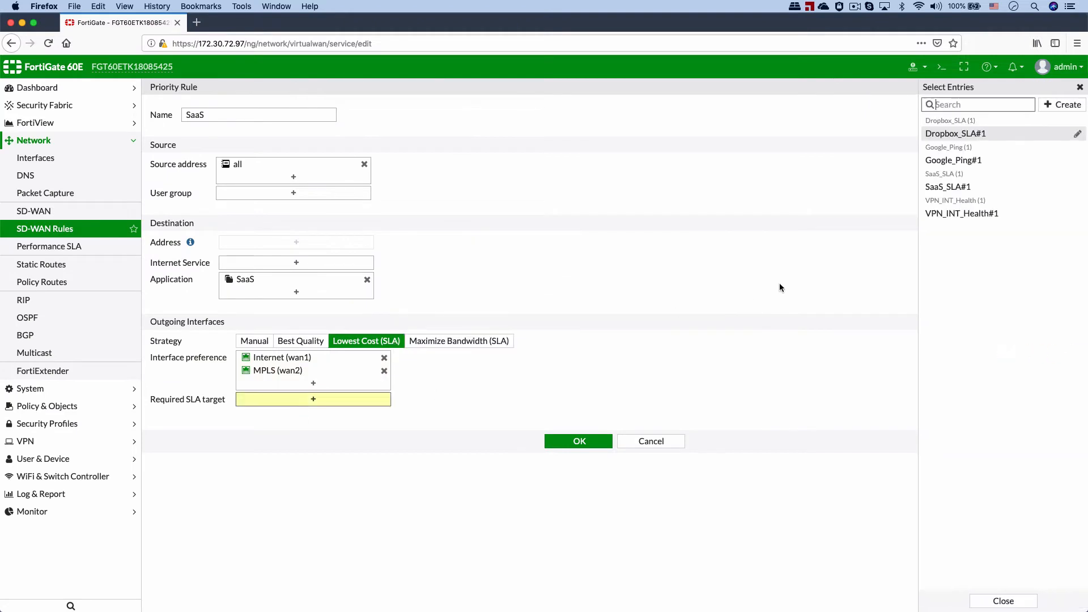
left_click(961, 188)
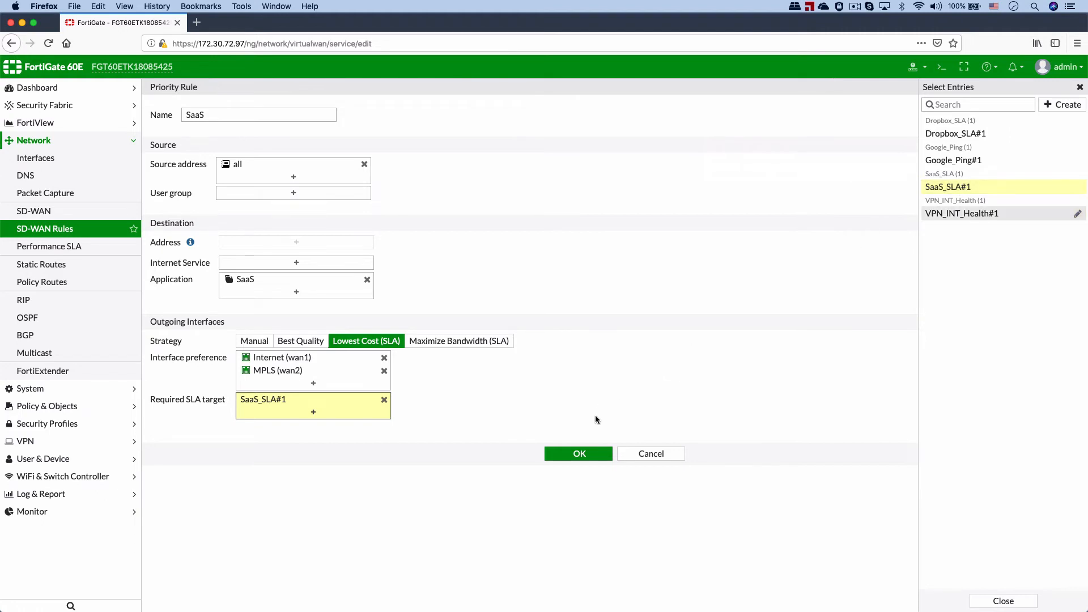
left_click(583, 454)
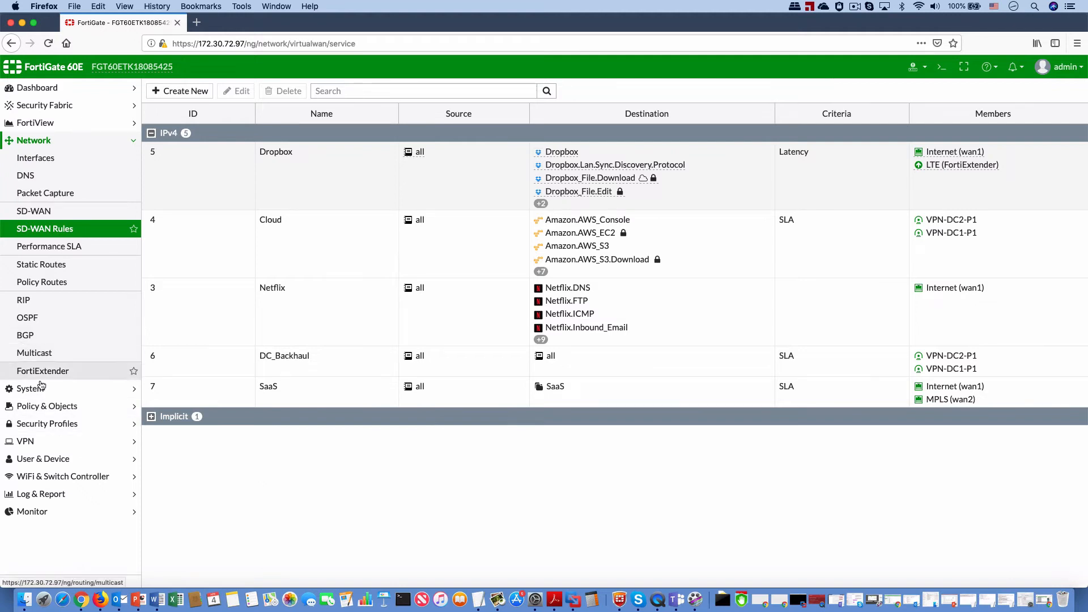
In the Internet_Access IPv4 policy, enable the default AntiVirus, Web Filter, DNS Filter, Application Control and IPS profiles, and save the policy
left_click(49, 408)
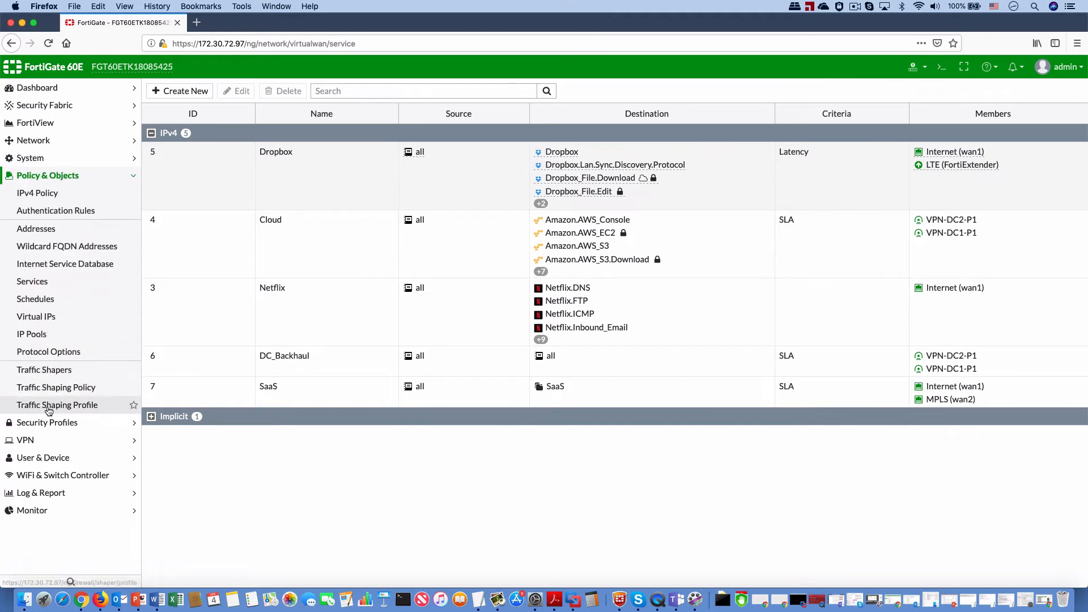
left_click(47, 196)
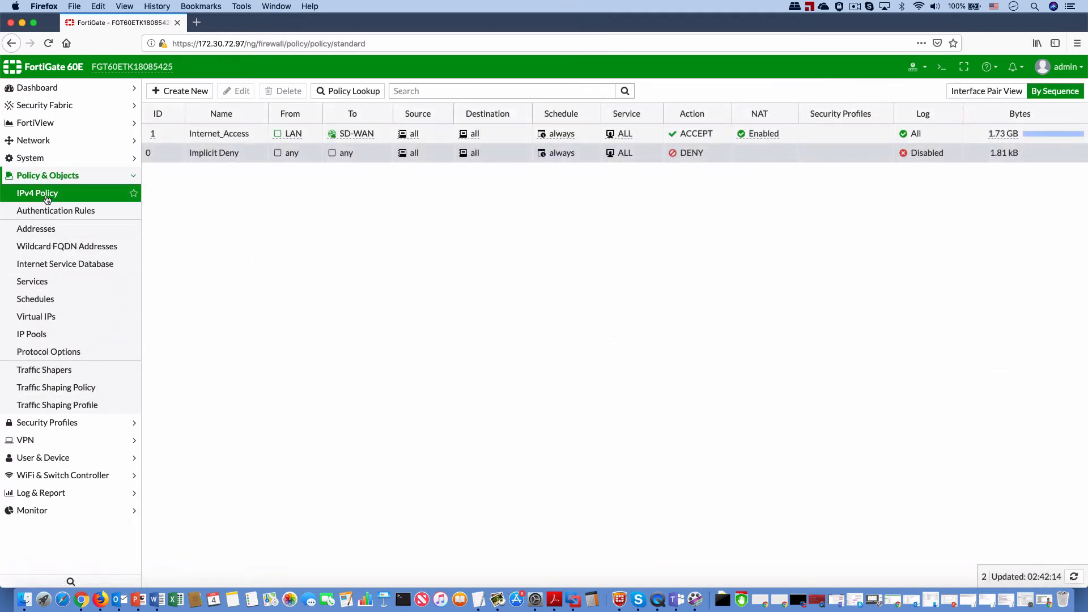
double_click(164, 133)
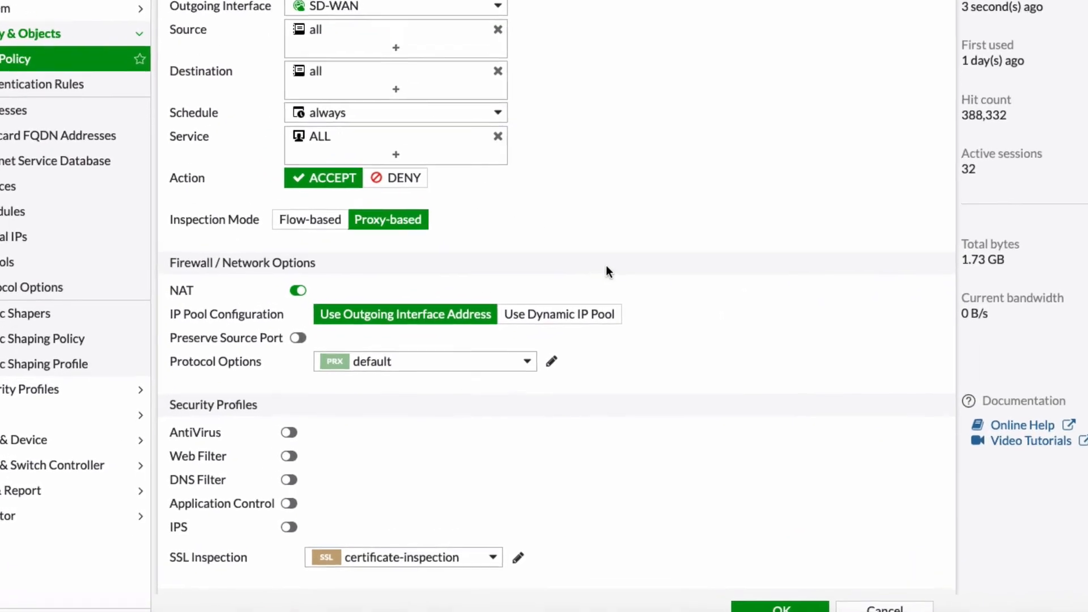
left_click(308, 424)
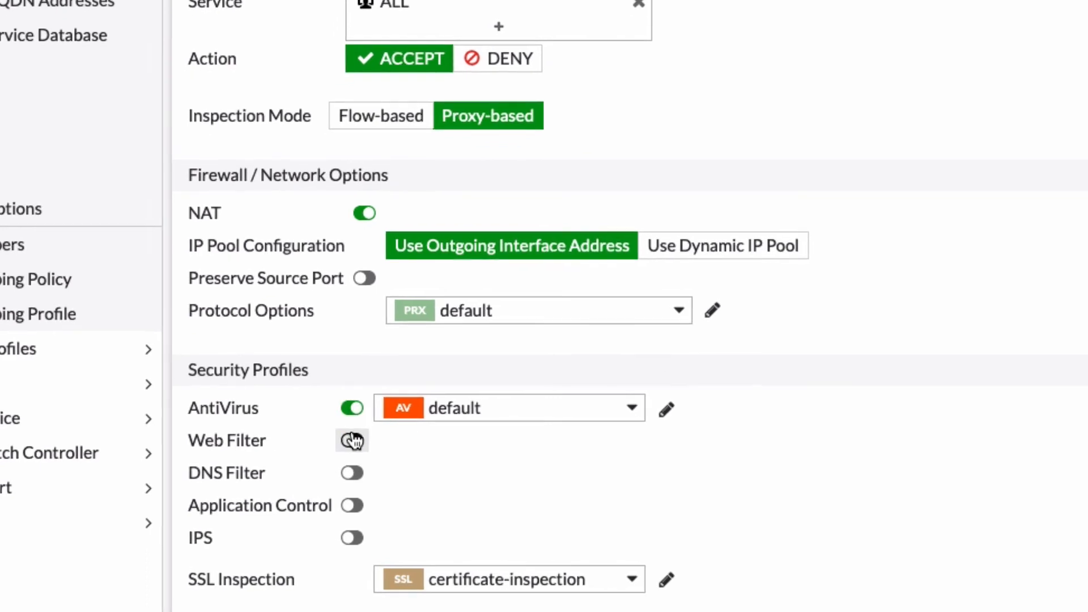
left_click(307, 451)
left_click(352, 473)
left_click(352, 504)
left_click(351, 538)
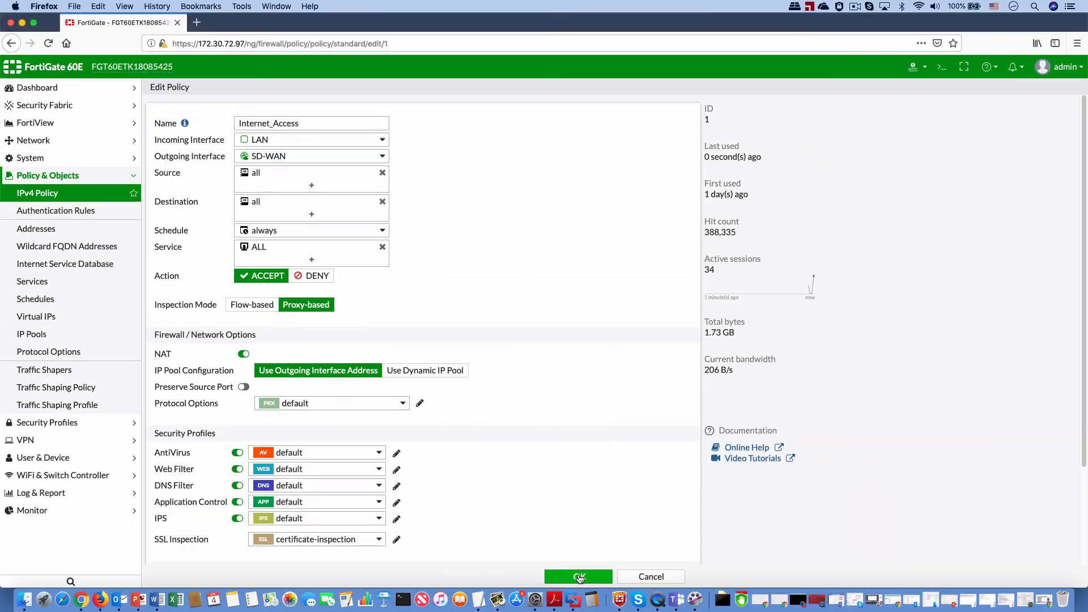
left_click(577, 573)
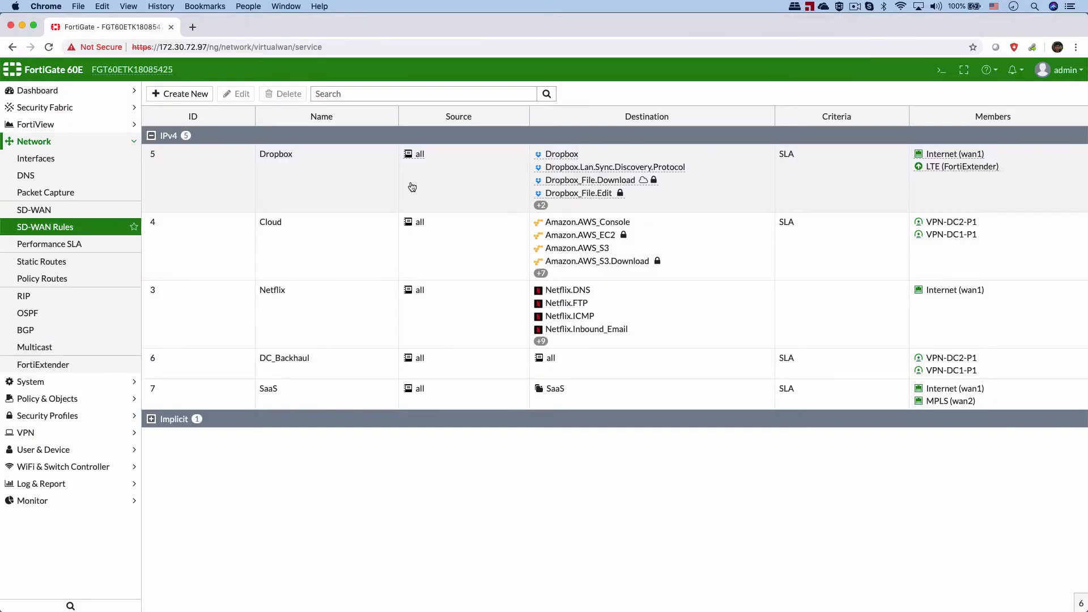
Start a new SD-WAN rule named VoIP with all as its source address
left_click(179, 93)
left_click(301, 115)
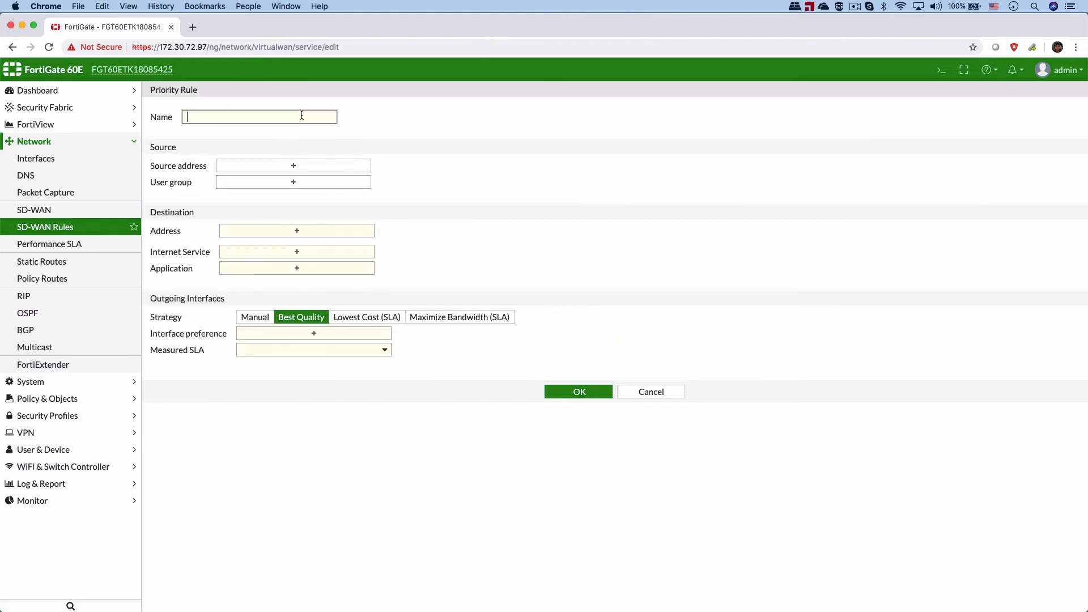
type("VoIP")
left_click(293, 168)
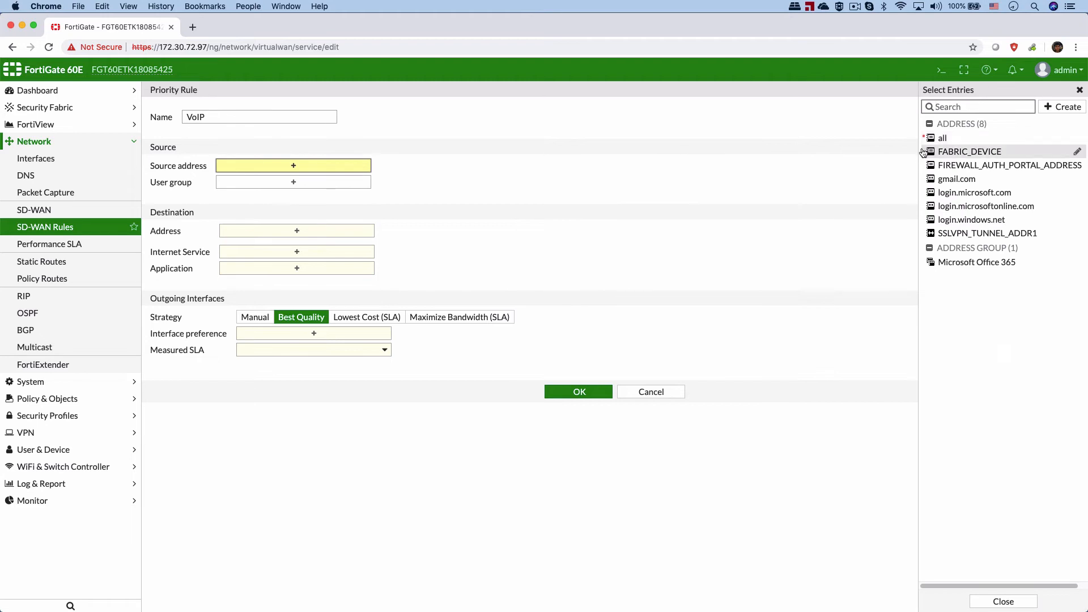
left_click(939, 139)
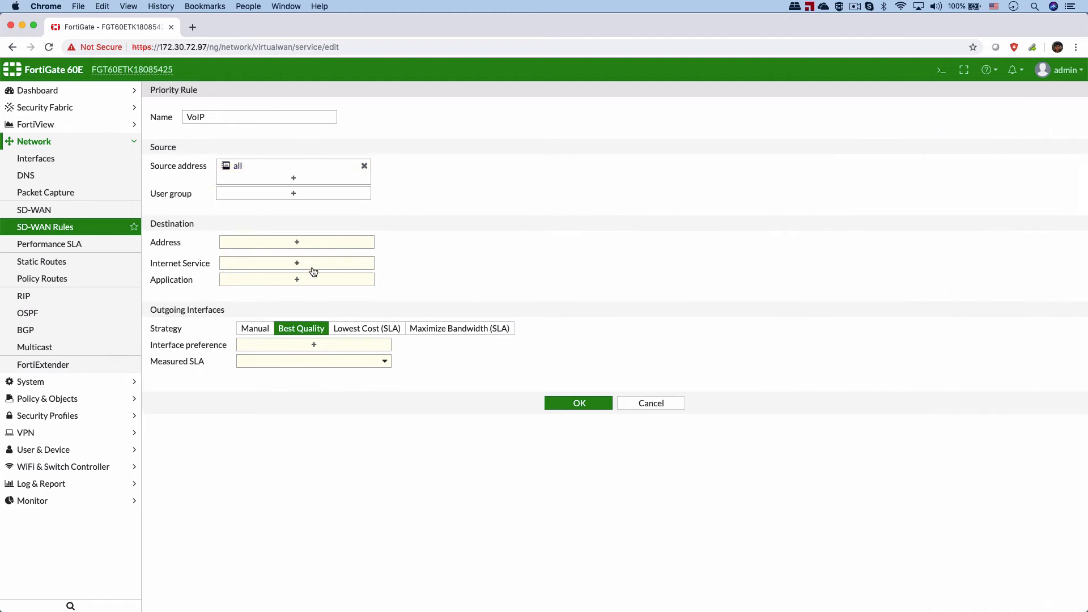
From the rule's application selection, create an application group named VoIP containing the six applications from SIP through SIP_Voice
left_click(296, 282)
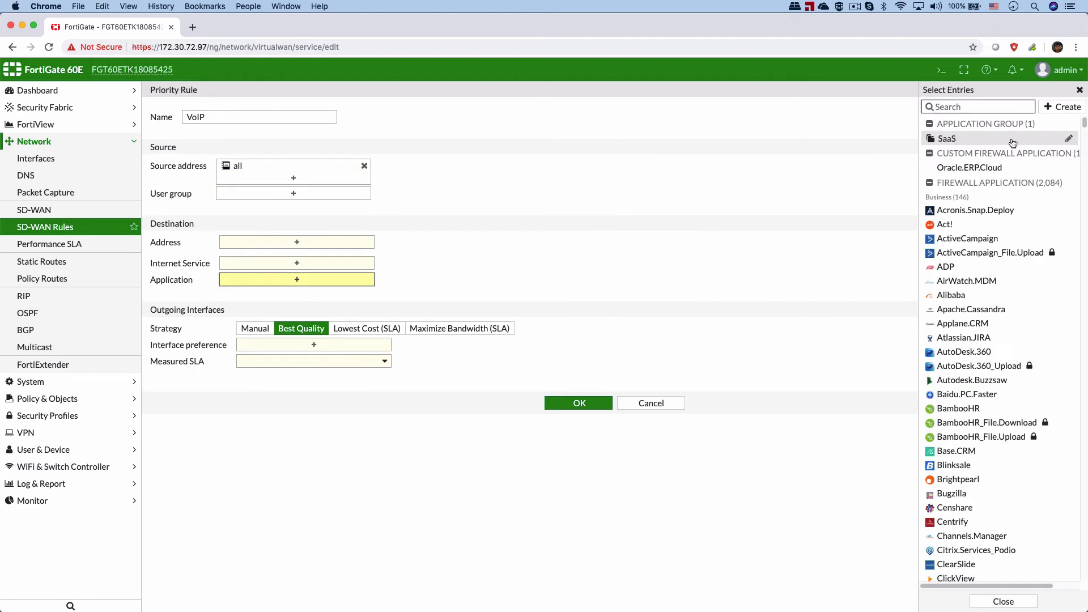
left_click(1058, 107)
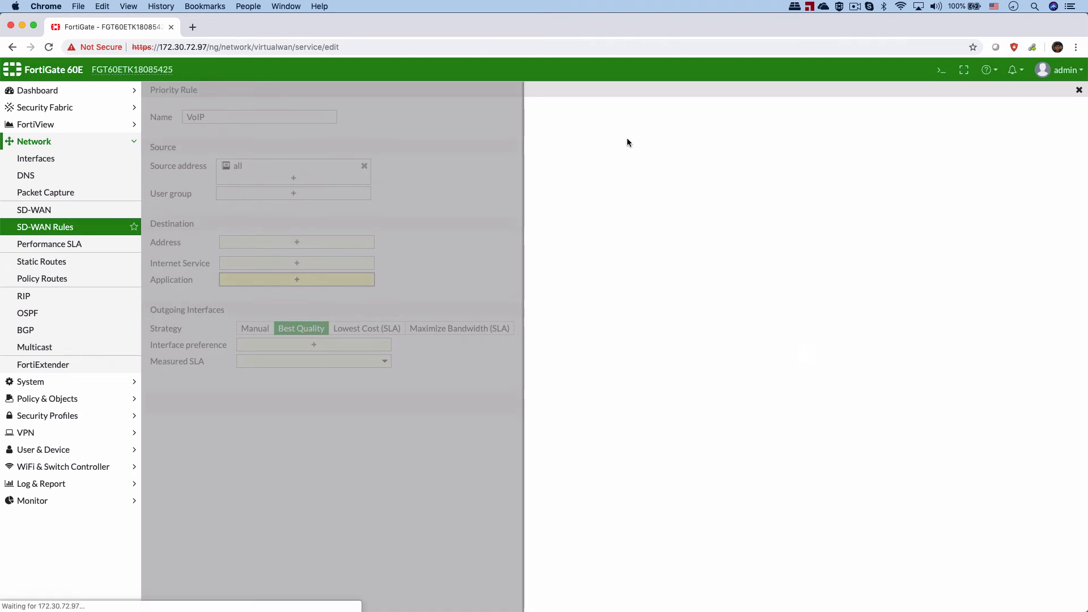
type("VoIP")
left_click(657, 165)
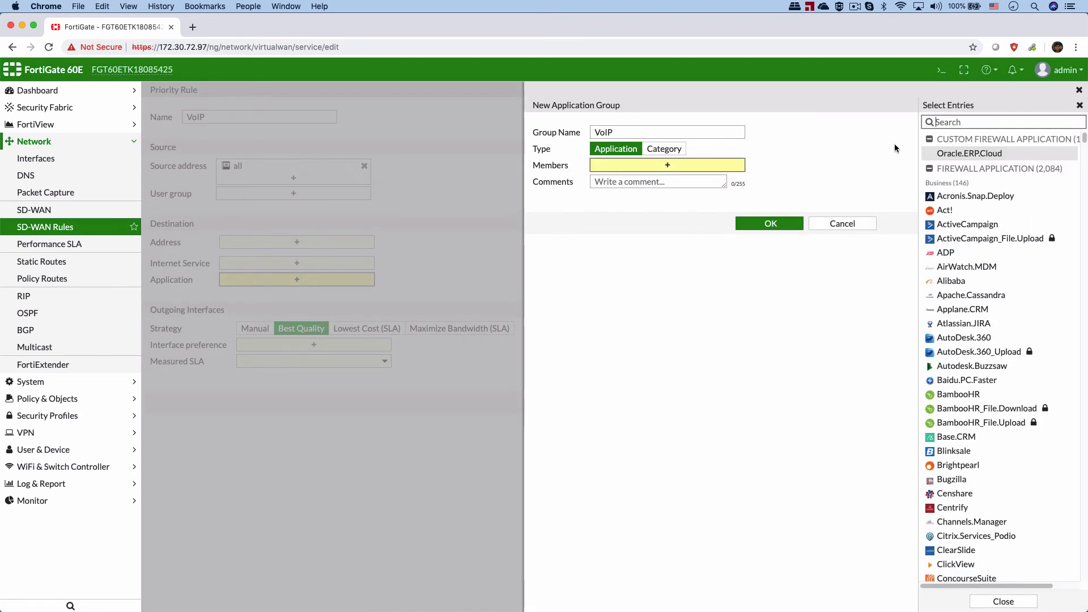
left_click(963, 122)
type("sip")
left_click(943, 290)
left_click(955, 361, "shift")
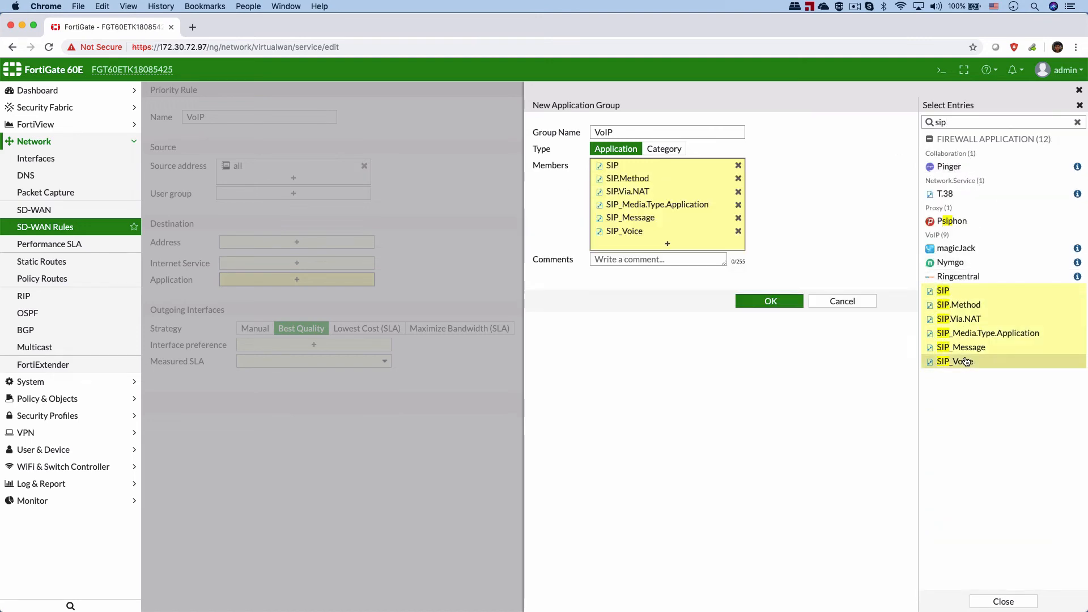
left_click(1002, 601)
left_click(787, 304)
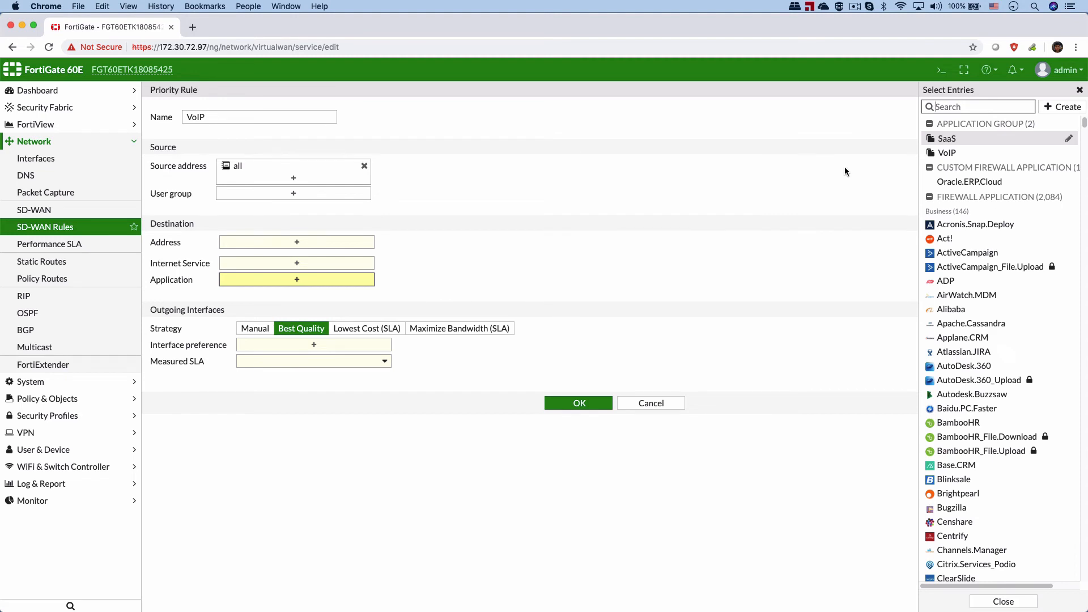
Set the rule's destination application to the VoIP application group
mouse_move(936, 156)
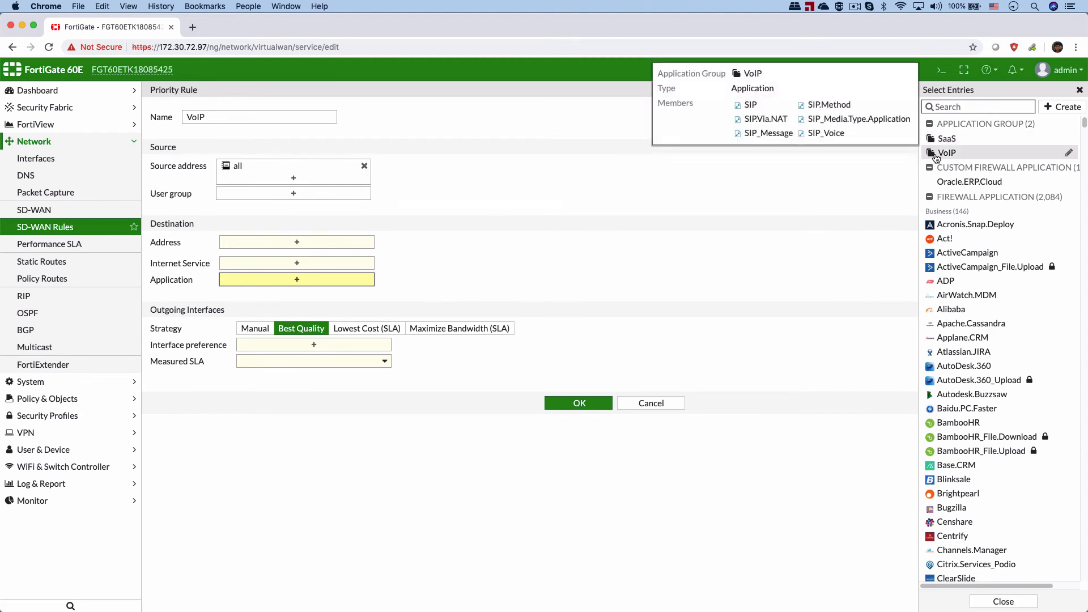
left_click(936, 155)
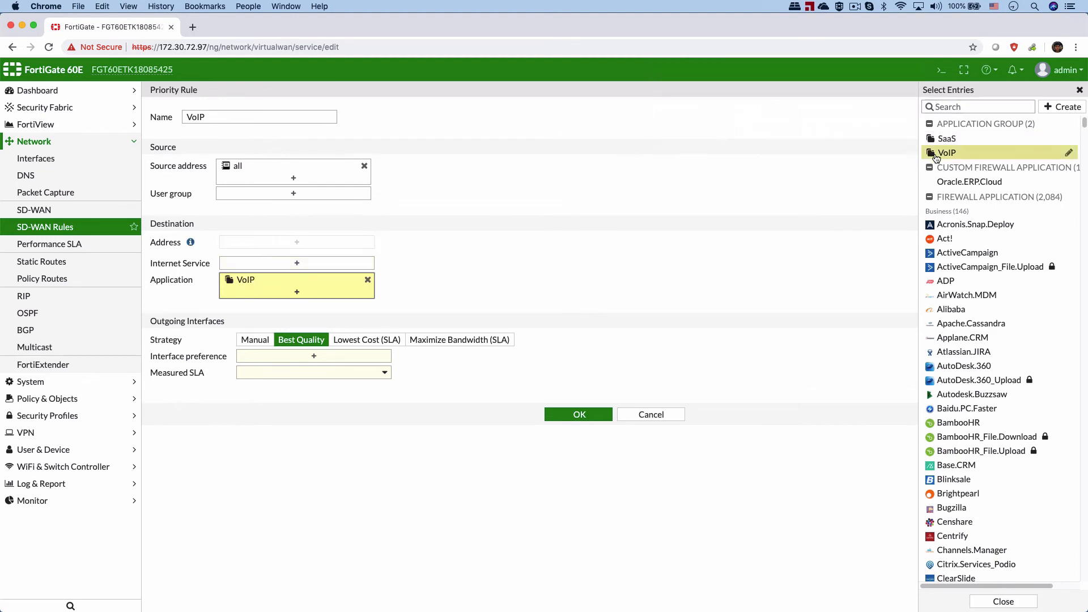
left_click(516, 268)
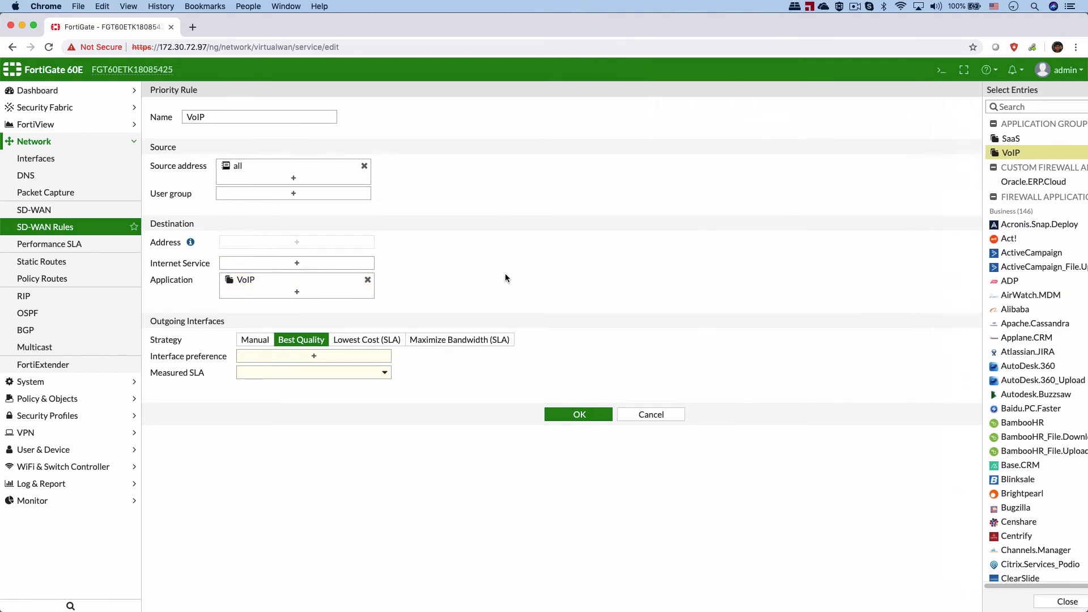
Set the Best Quality interface preference to VPN-DC1-P1 and VPN-DC2-P1, with VPN_INT_Health as the measured SLA
left_click(315, 357)
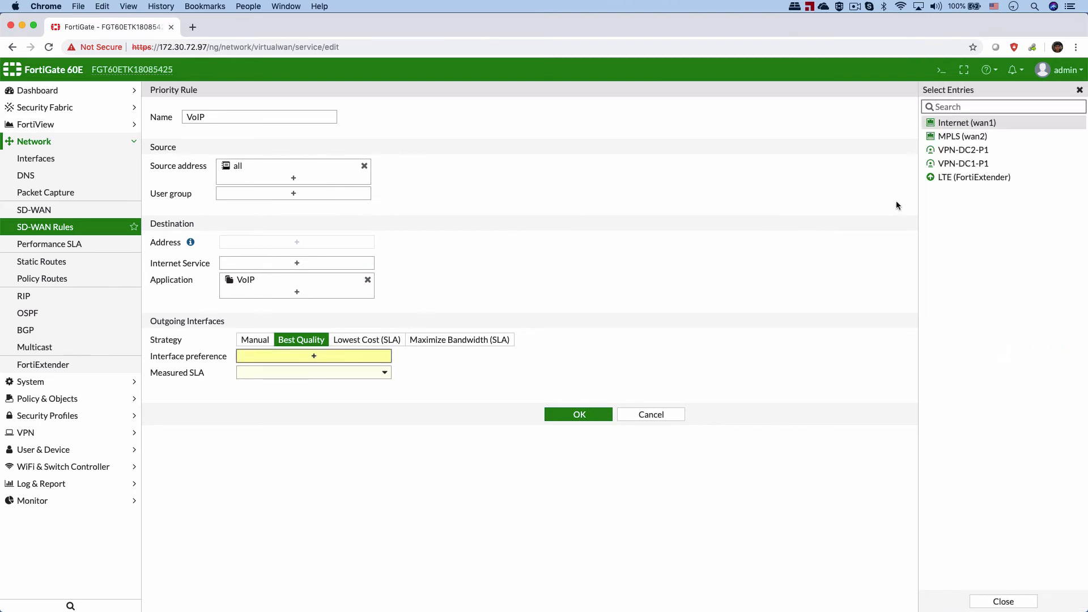
left_click(946, 164)
left_click(949, 152)
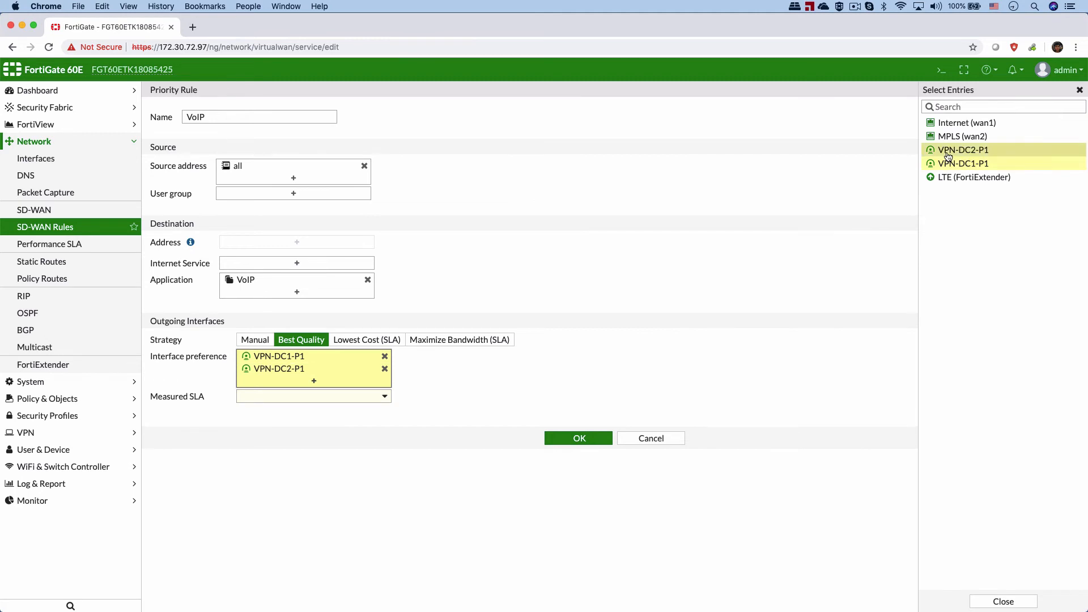
left_click(702, 258)
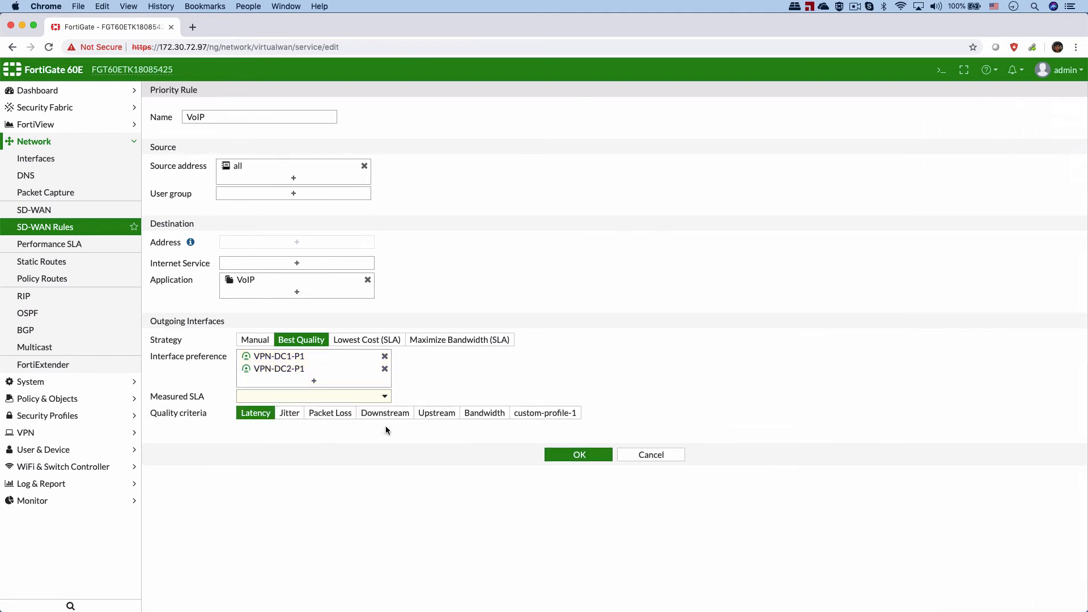
left_click(385, 397)
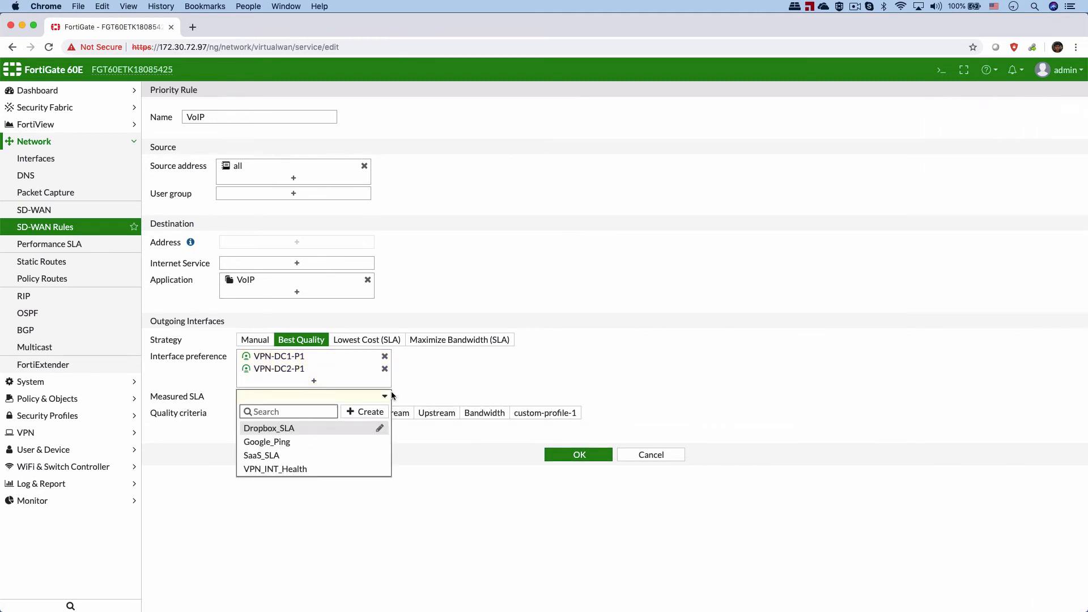
left_click(297, 469)
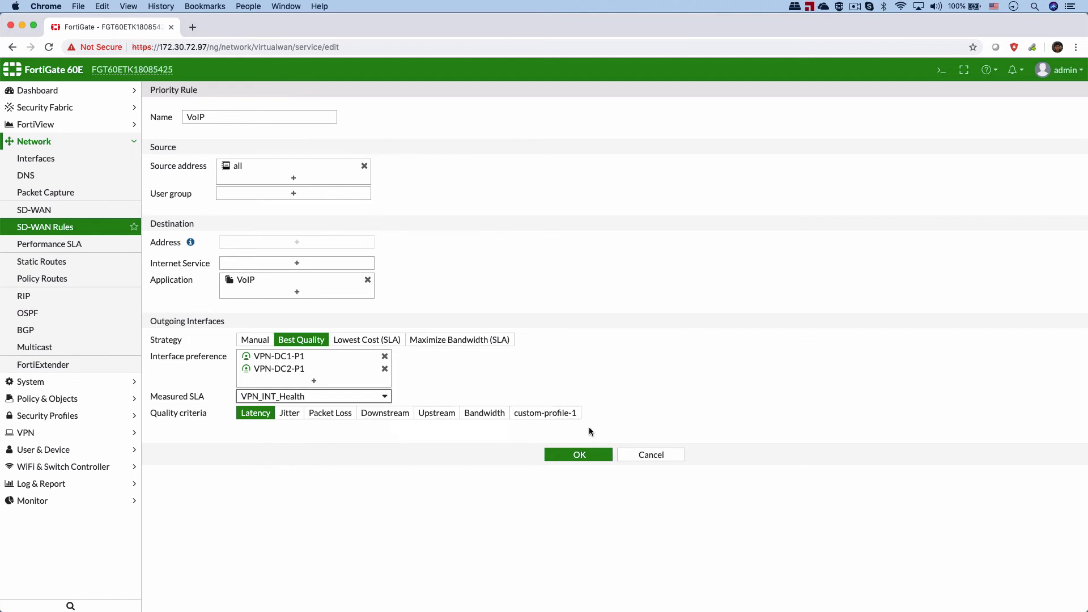
Use custom-profile-1 as the quality criteria with latency weight 33, jitter weight 33 and packet-loss weight 34, and save the VoIP rule
left_click(560, 413)
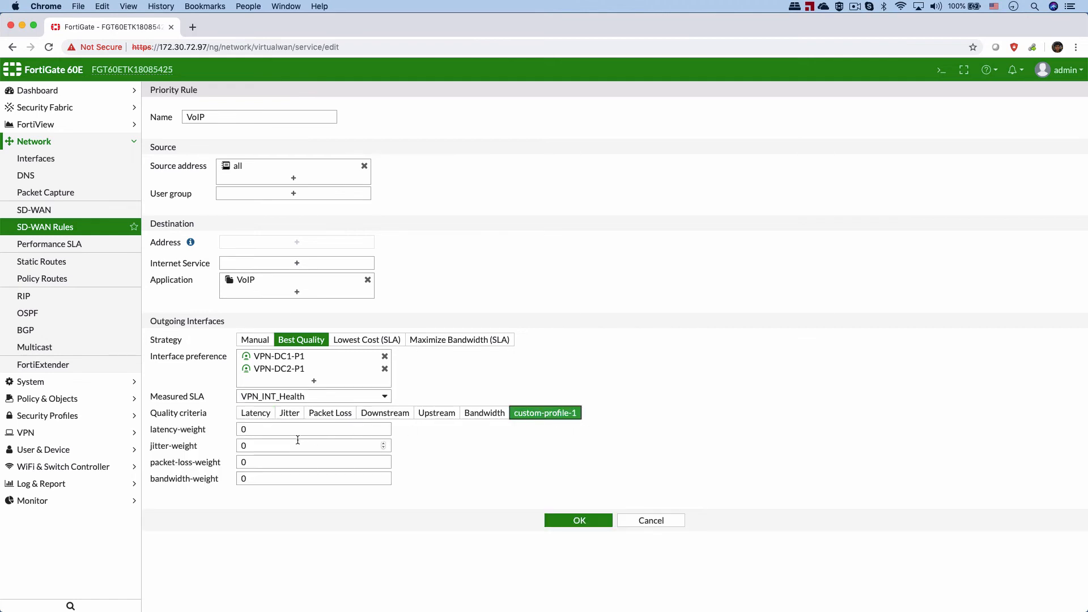
double_click(268, 430)
type("33")
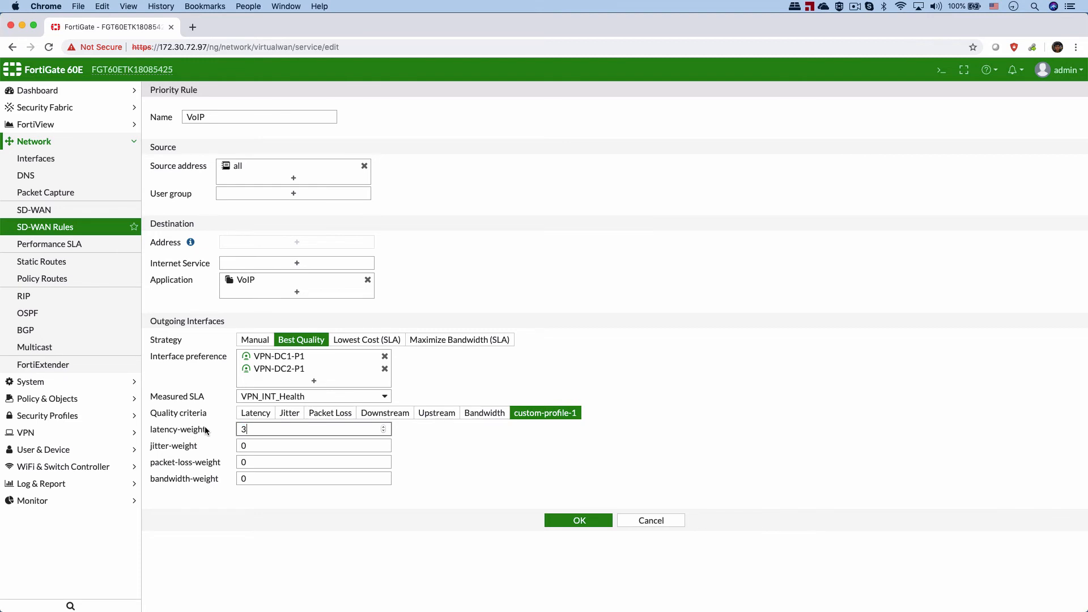
double_click(250, 445)
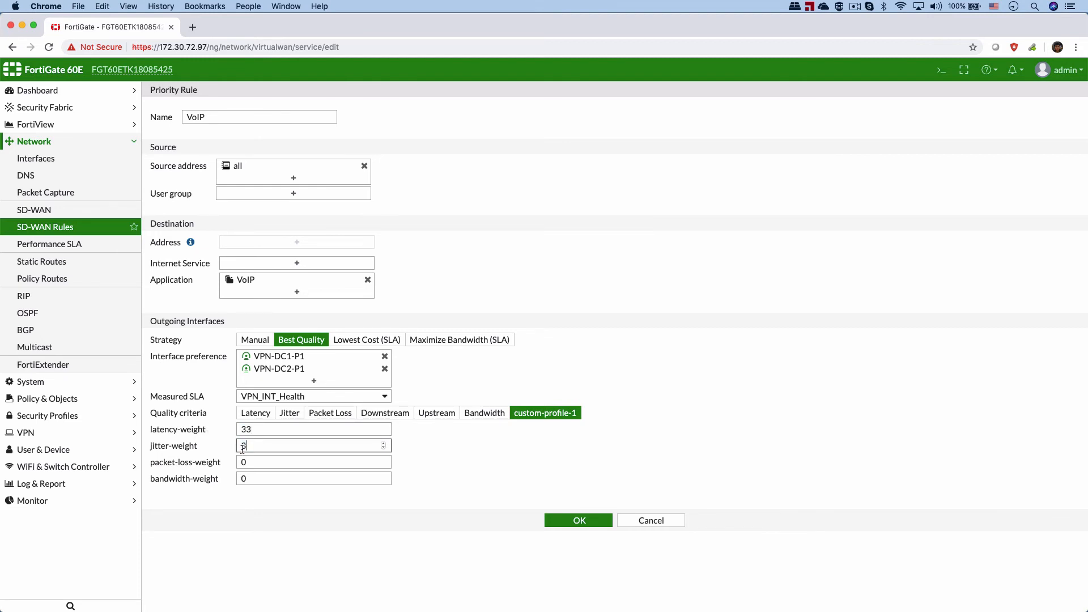
type("33")
double_click(251, 461)
type("34")
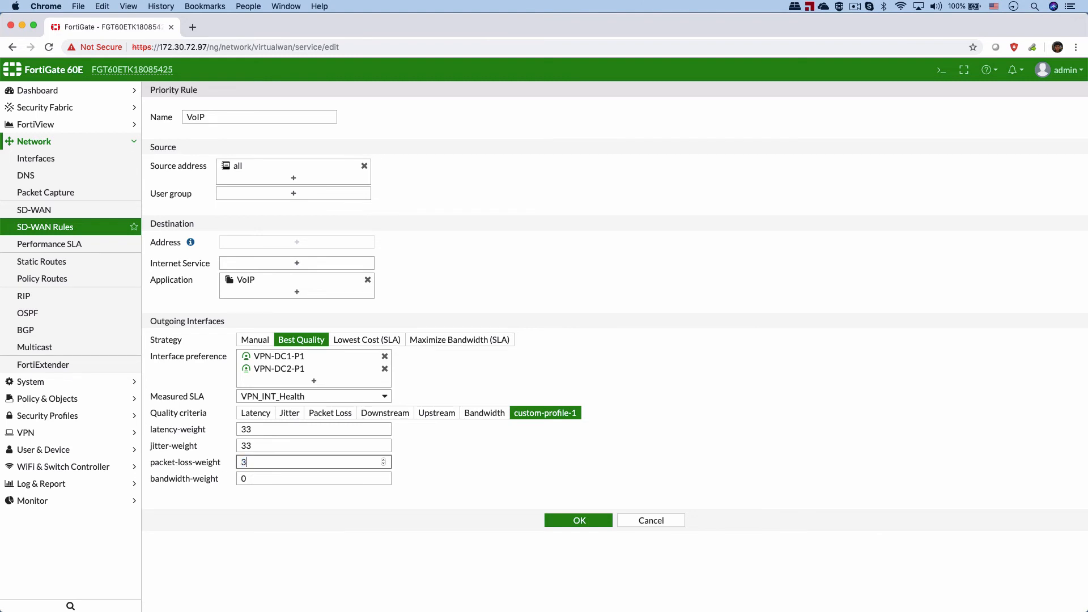
left_click(477, 469)
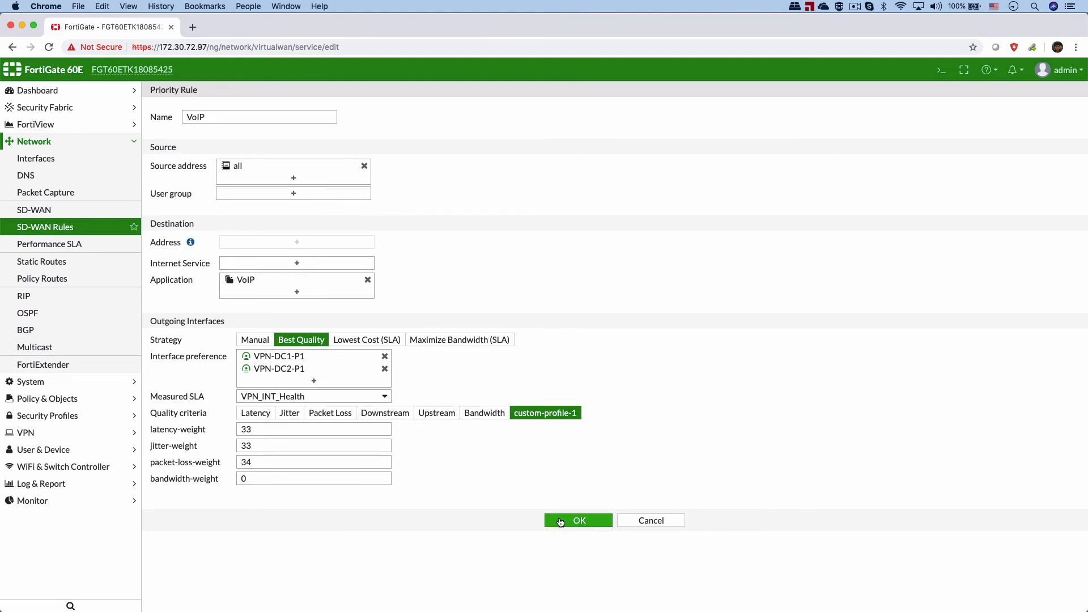
left_click(560, 521)
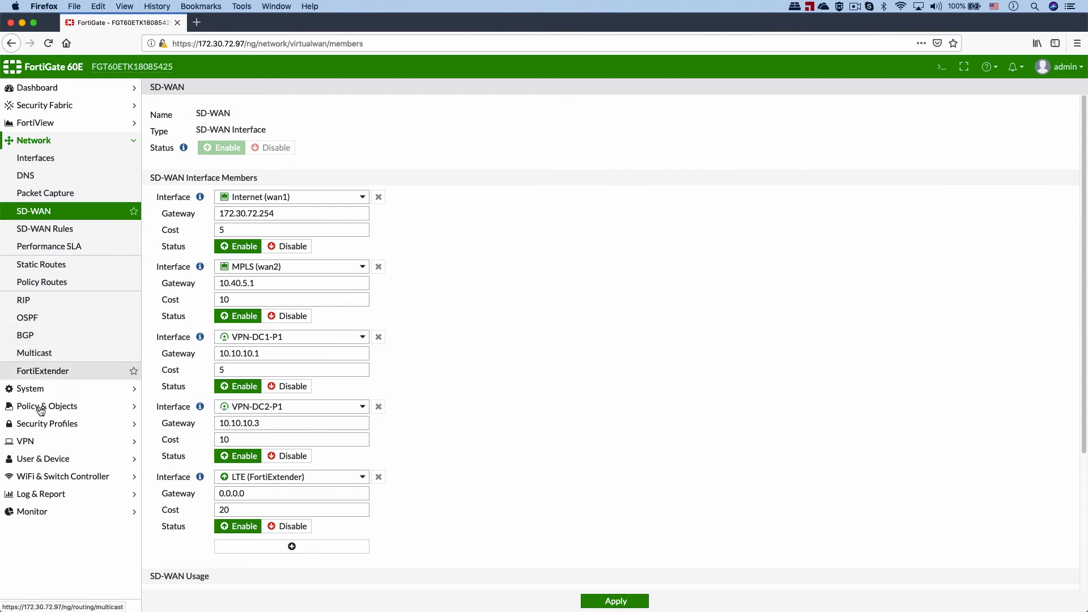
In the VPN-DC1-P1 IPsec tunnel's network settings, enable Forward Error Correction for Egress and Ingress, and save the tunnel
left_click(25, 440)
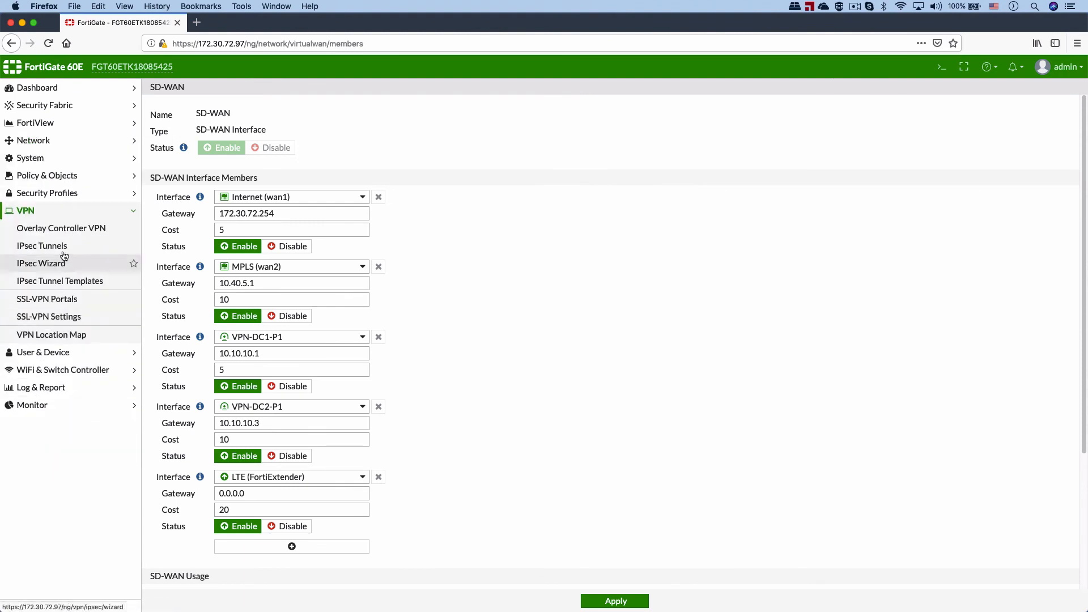
left_click(59, 246)
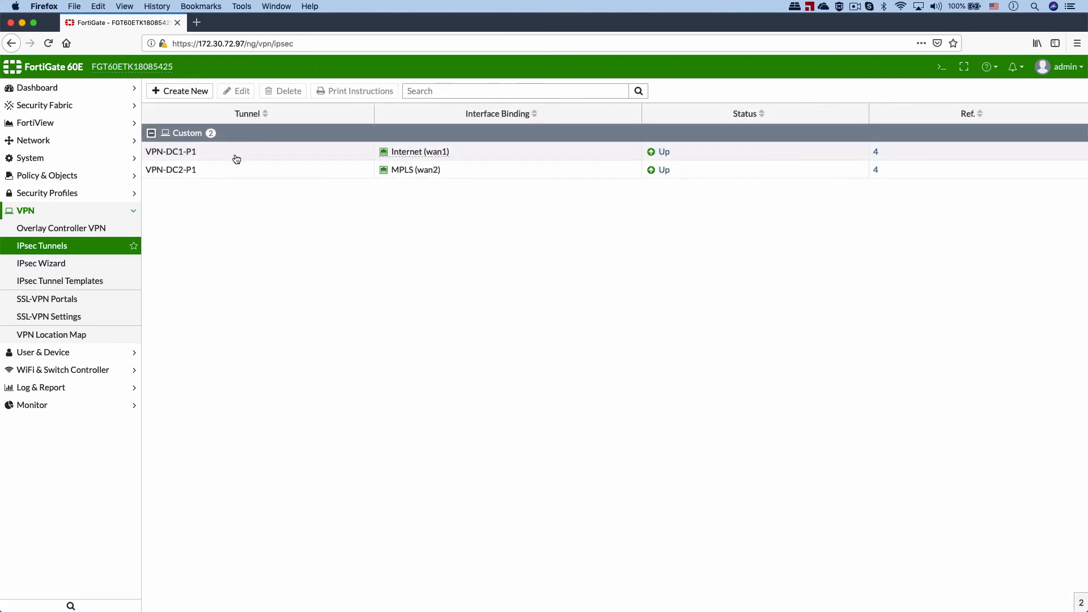
left_click(236, 153)
left_click(246, 91)
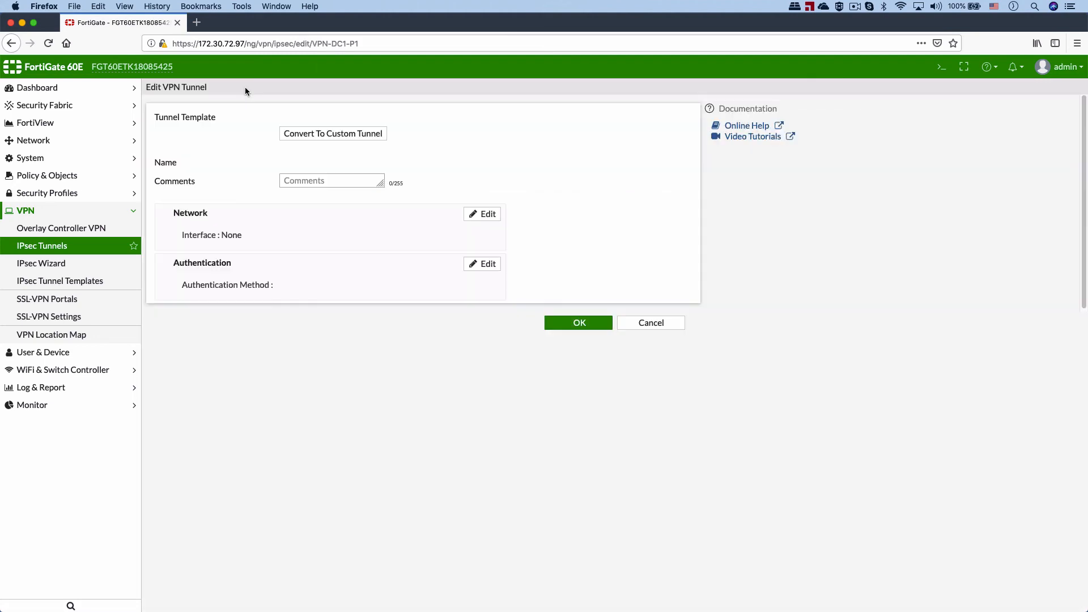
left_click(261, 174)
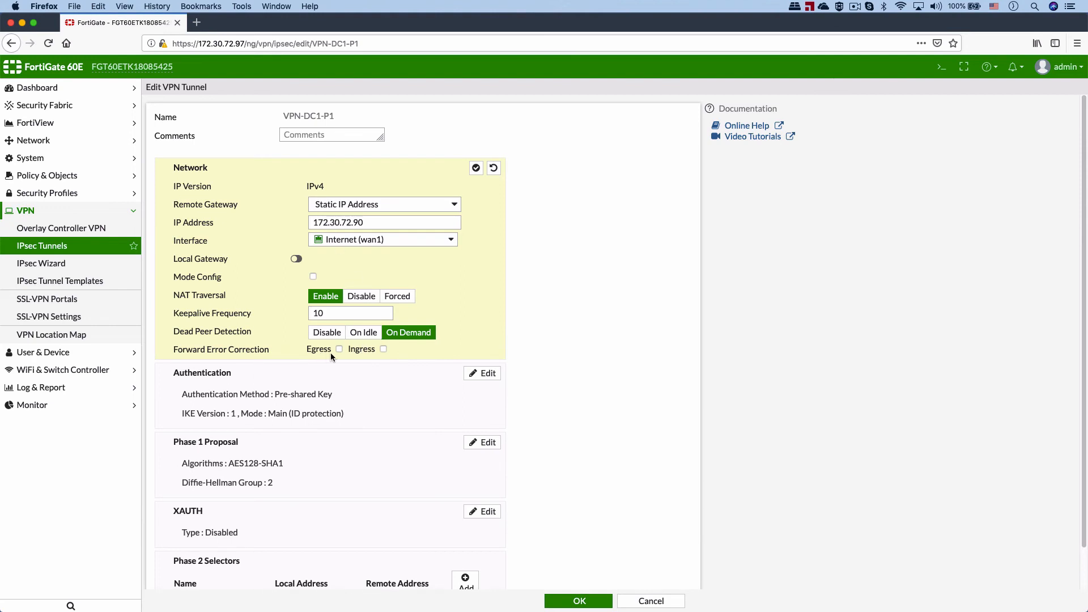
left_click(383, 349)
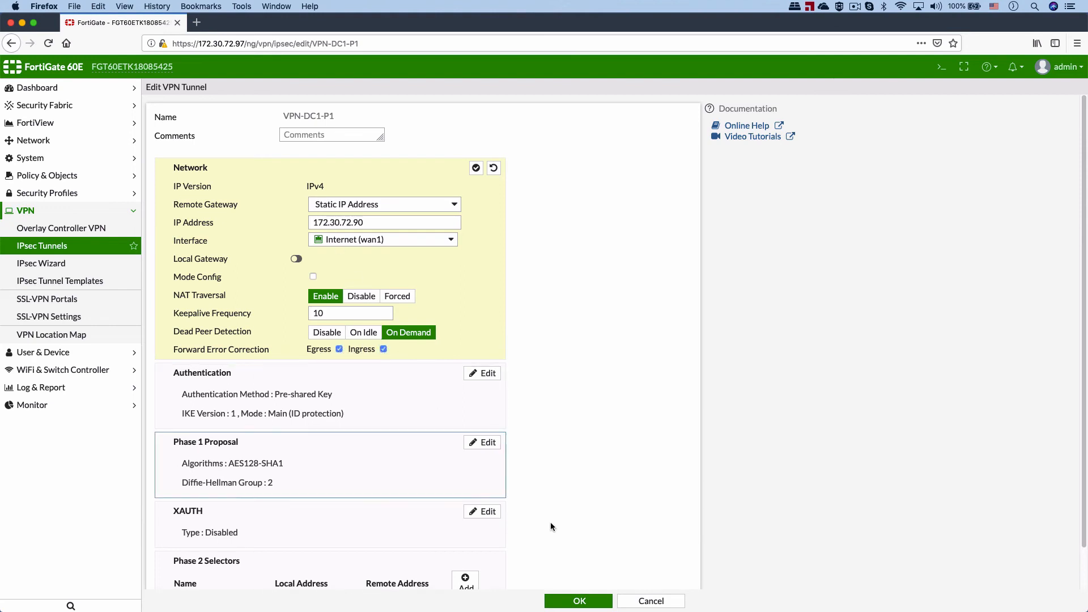
left_click(575, 600)
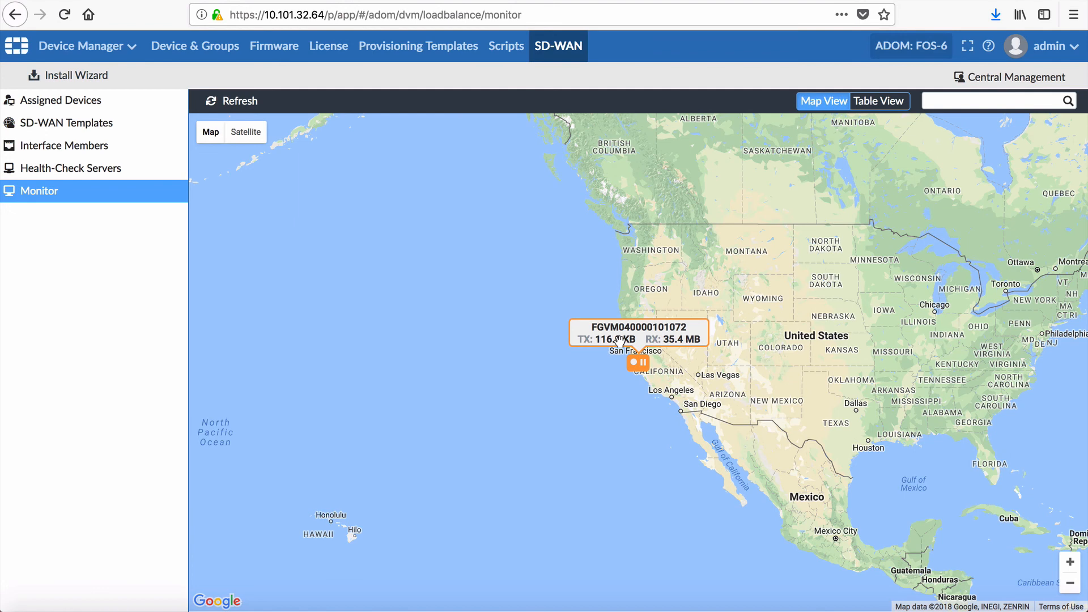
Switch to FortiManager's SD-WAN monitor map and examine the port and health-check details of the device near San Francisco
left_click(638, 362)
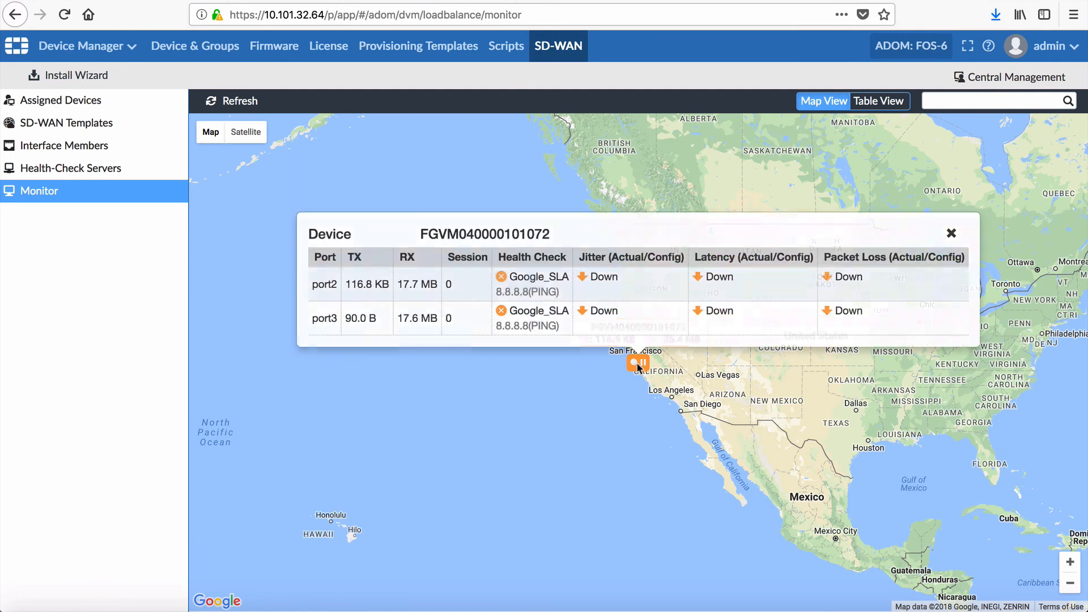
Review the health-check servers and interface members, and open the SD-WAN_Default template to examine its performance SLAs and rules
left_click(110, 169)
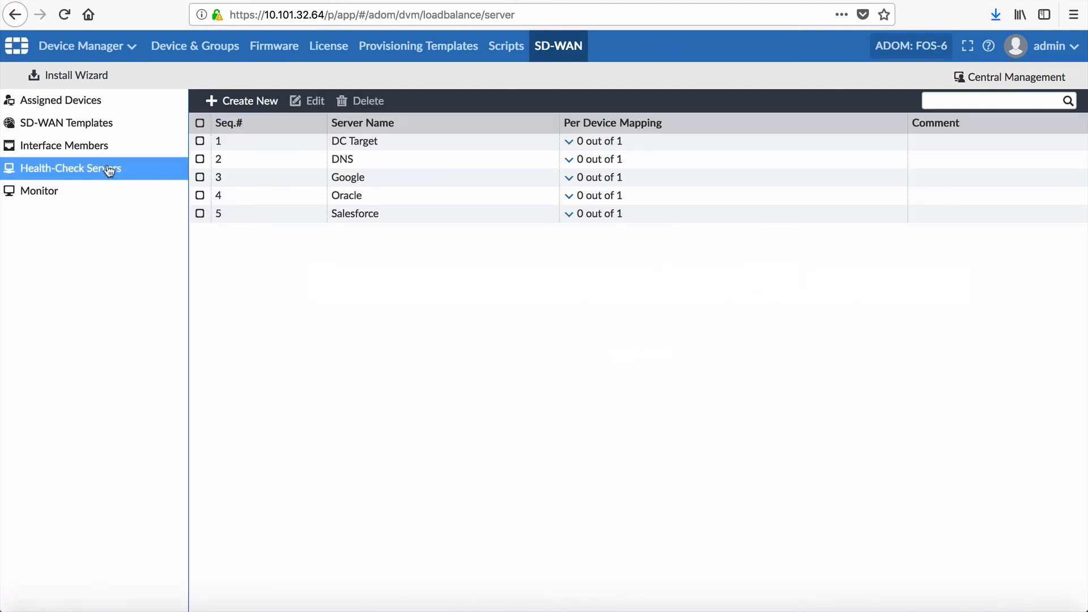
left_click(90, 145)
left_click(86, 130)
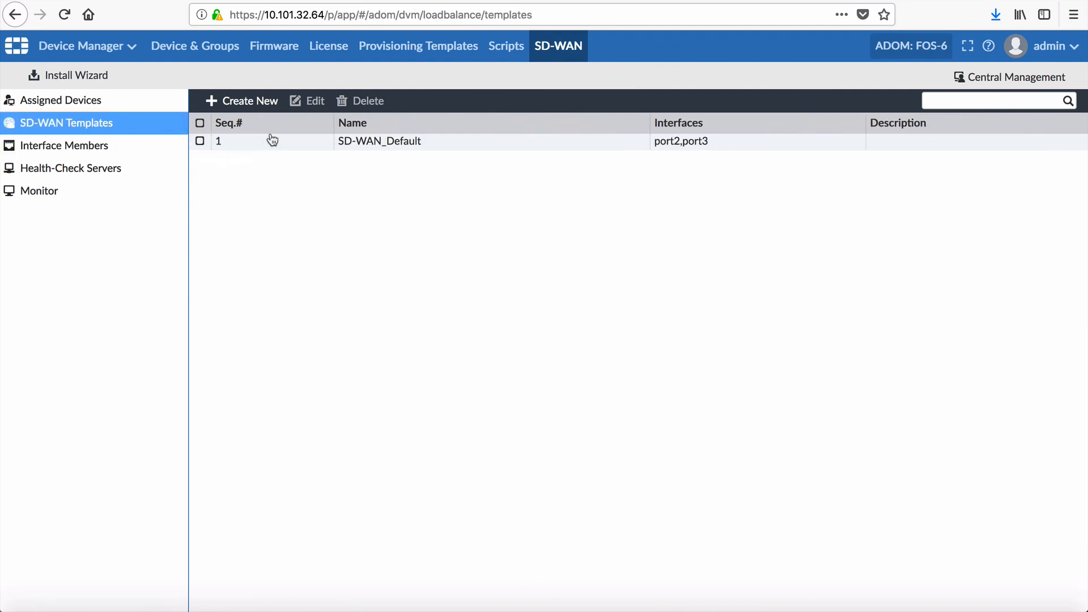
left_click(296, 140)
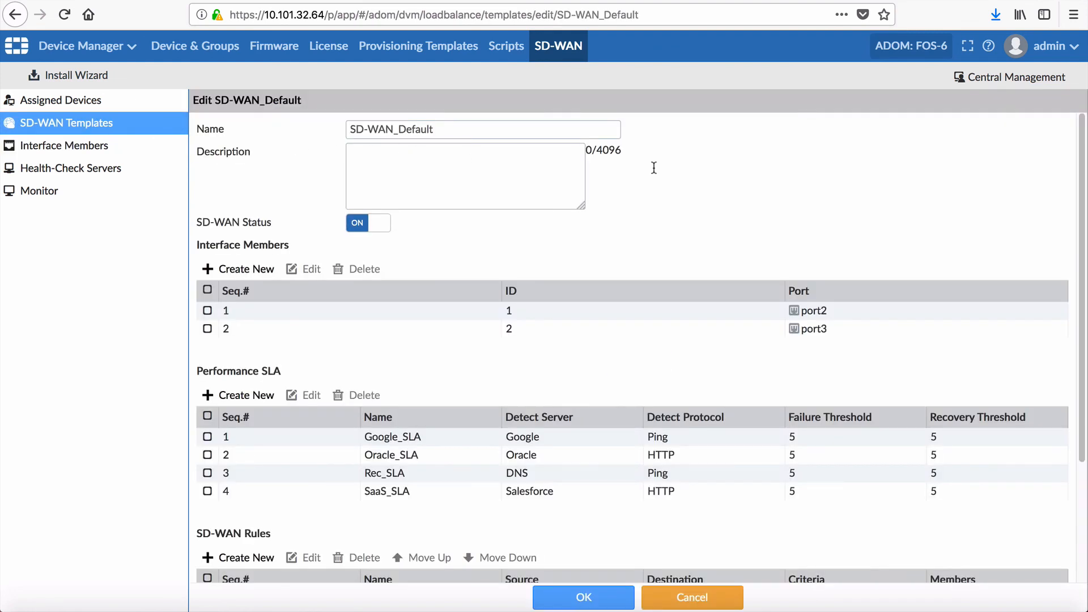
left_click_drag(1082, 174, 1082, 293)
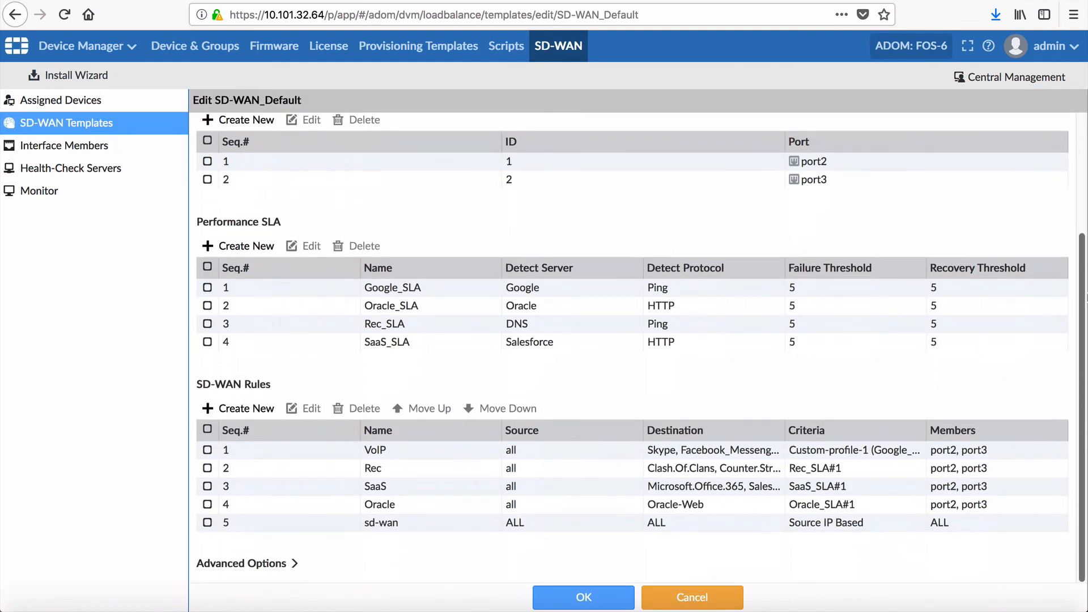
Inspect the SaaS rule's applications, interface members and required SLA target in the SD-WAN_Default template, and close it without saving
double_click(405, 483)
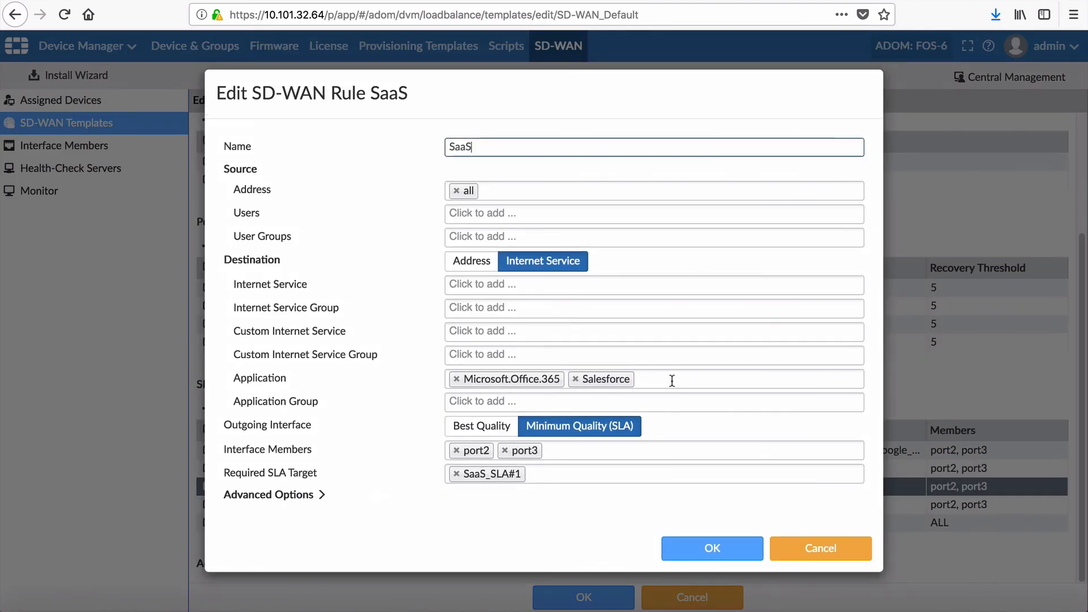
left_click(671, 379)
left_click_drag(854, 400, 870, 475)
left_click(375, 553)
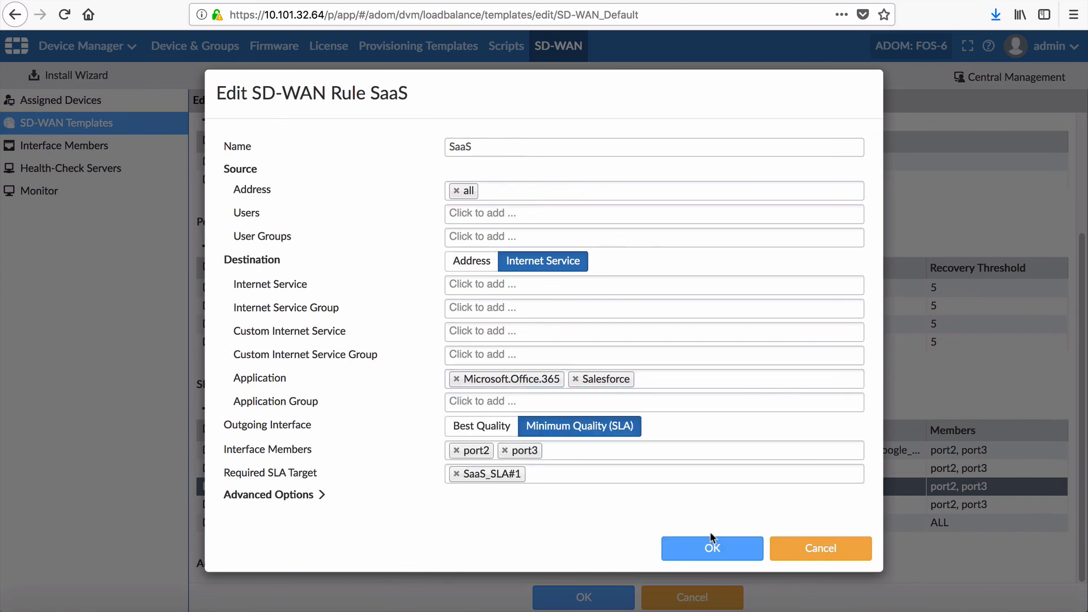
left_click(807, 558)
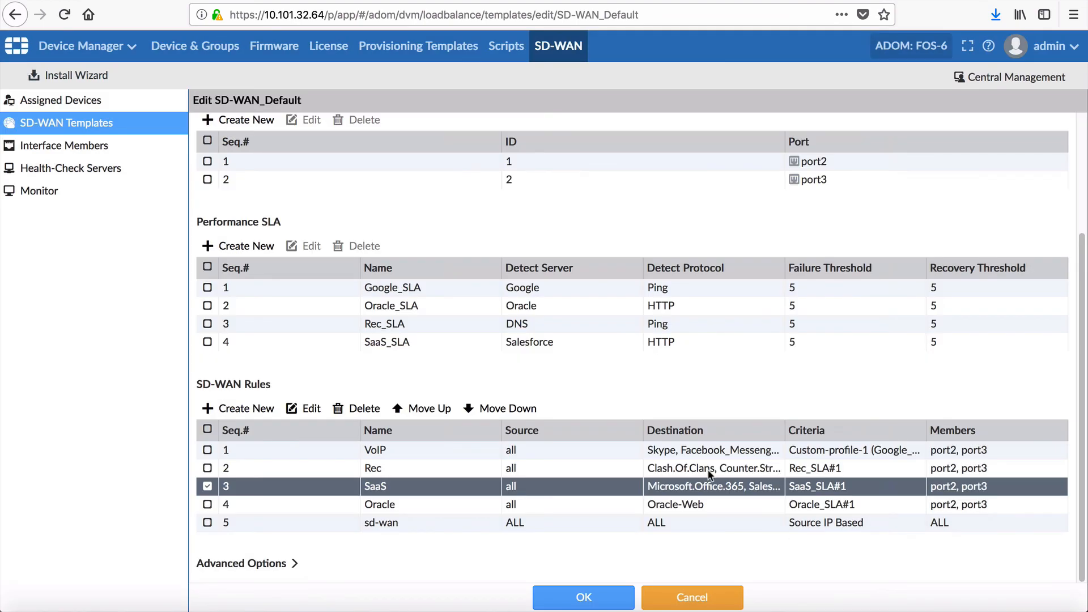
Inspect the Oracle_SLA performance SLA and the thresholds of its SLA entry 1, and close both without saving
double_click(440, 312)
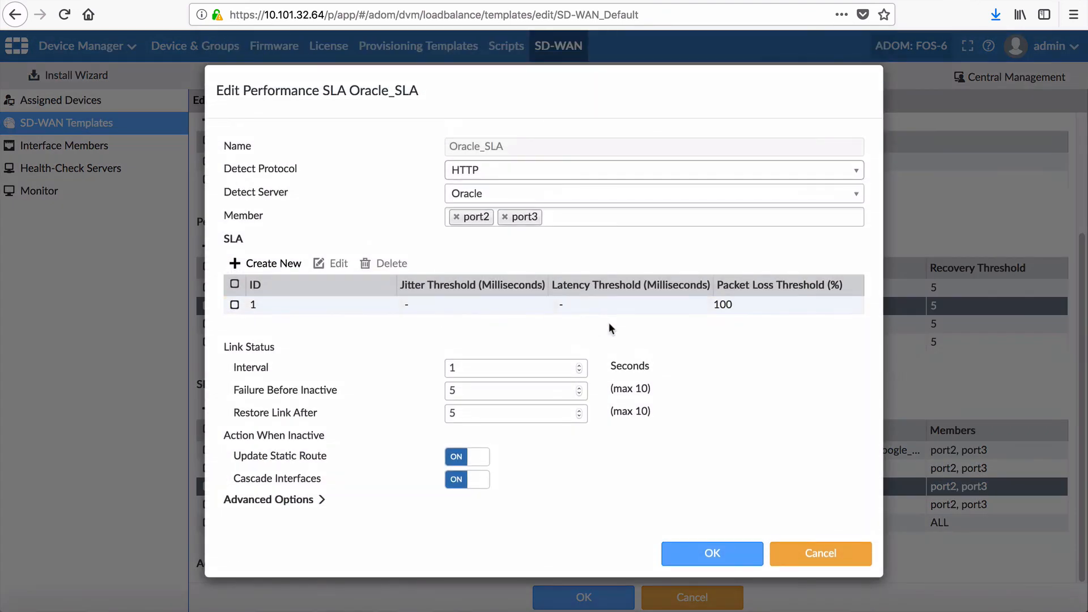
left_click(373, 306)
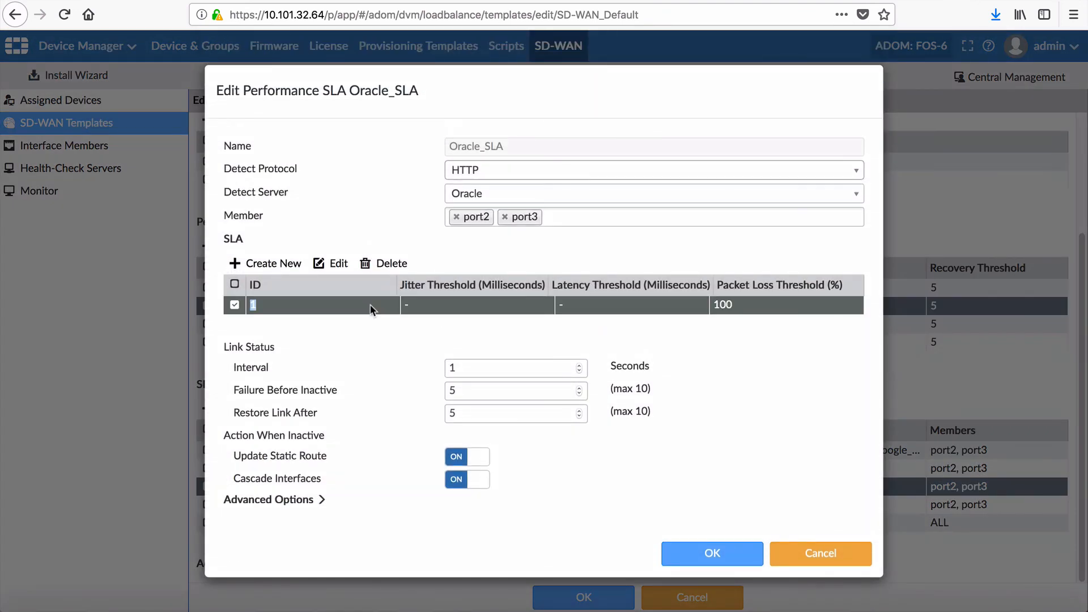
left_click(334, 264)
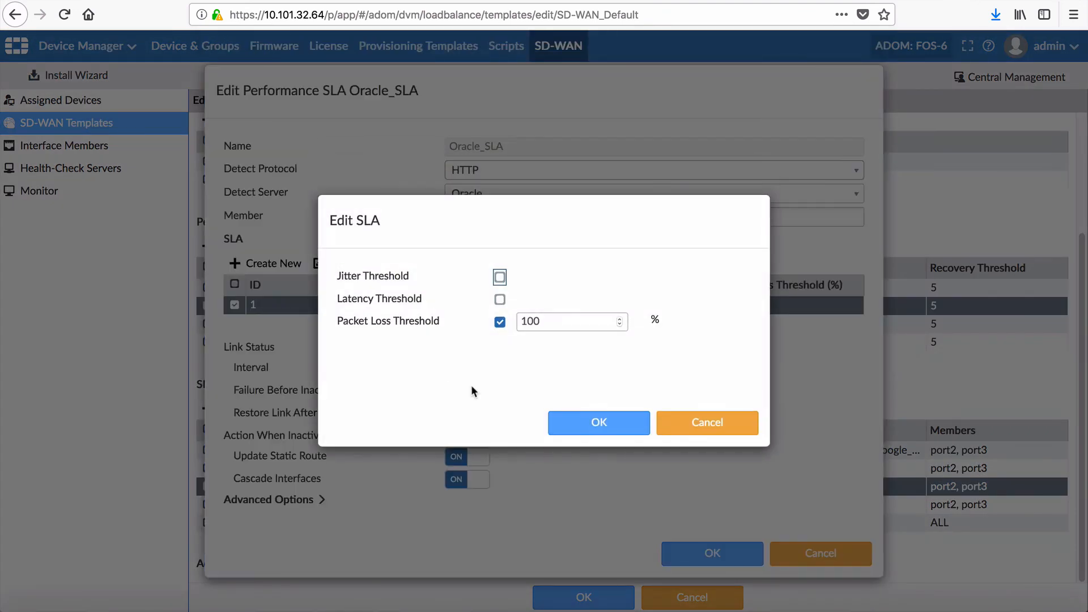
left_click(718, 426)
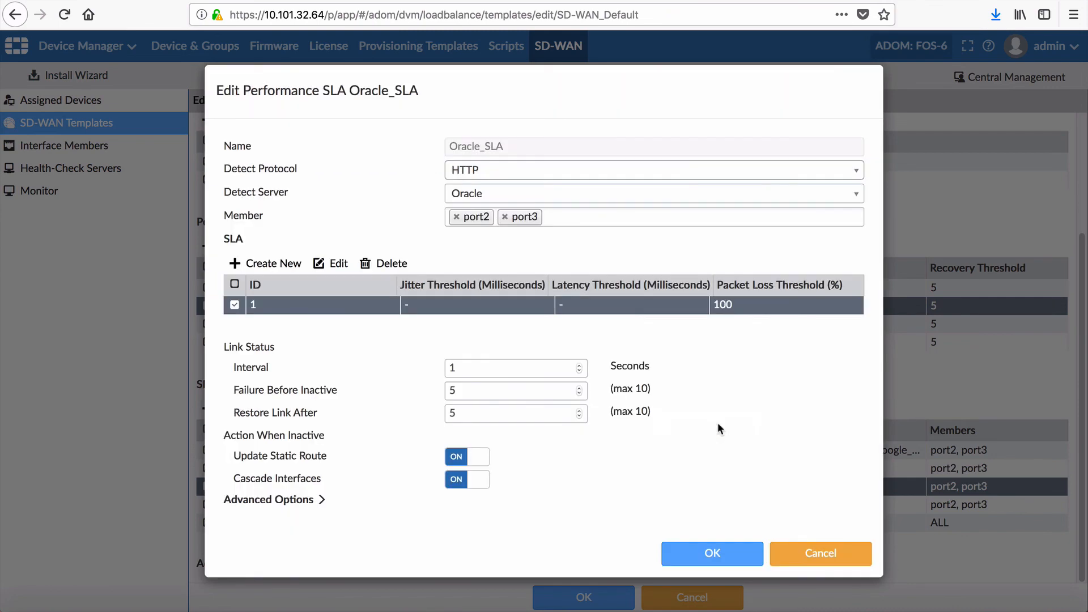
left_click(816, 565)
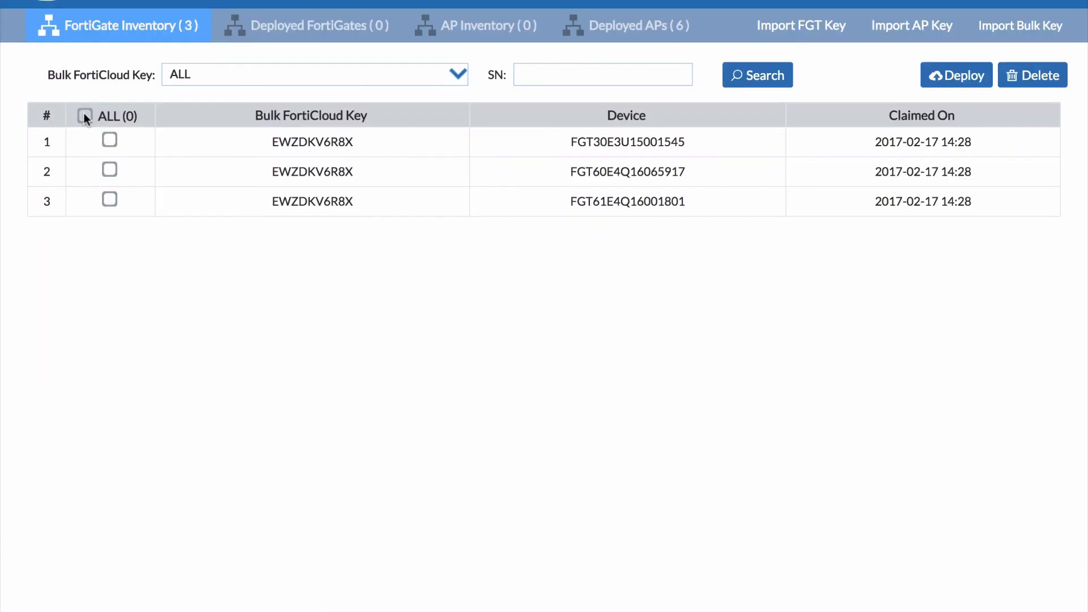
Switch to the FortiCloud FortiGate inventory, select all the listed FortiGates for deployment and choose FortiManager as the deployment target
left_click(85, 116)
left_click(940, 84)
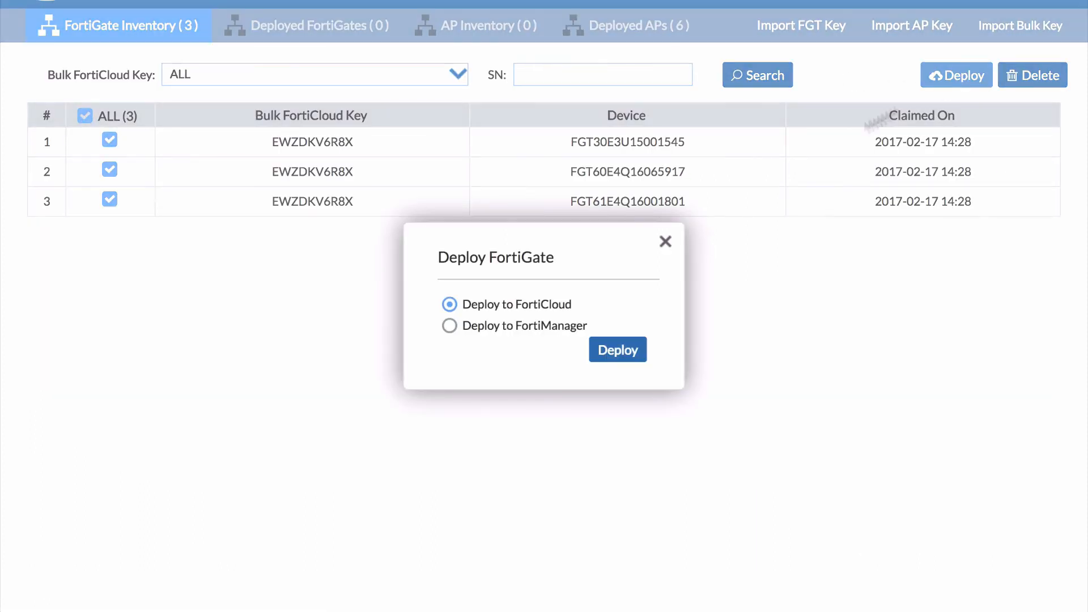
left_click(543, 328)
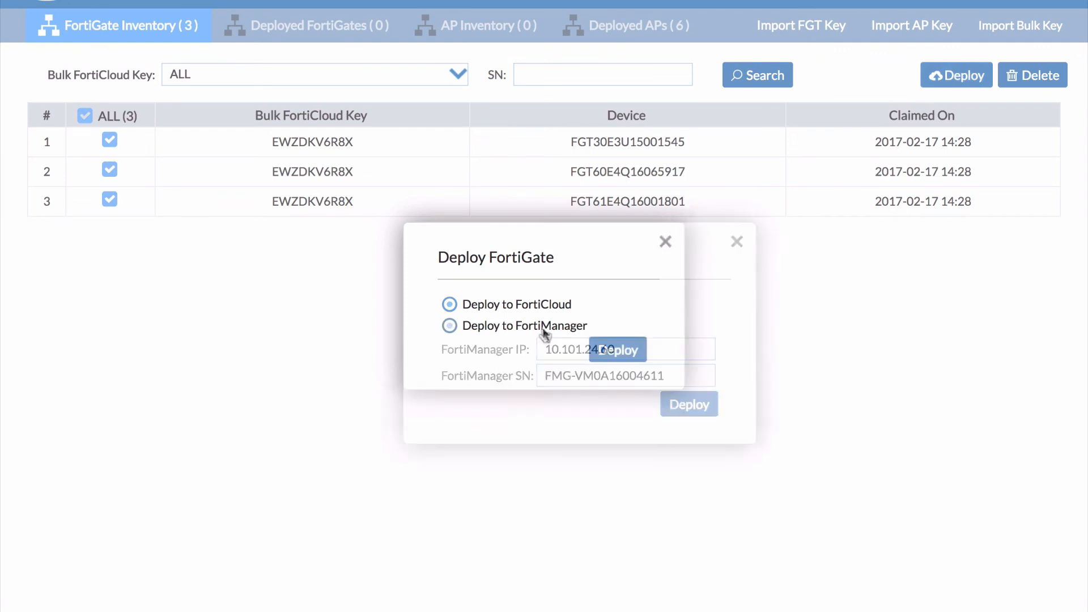